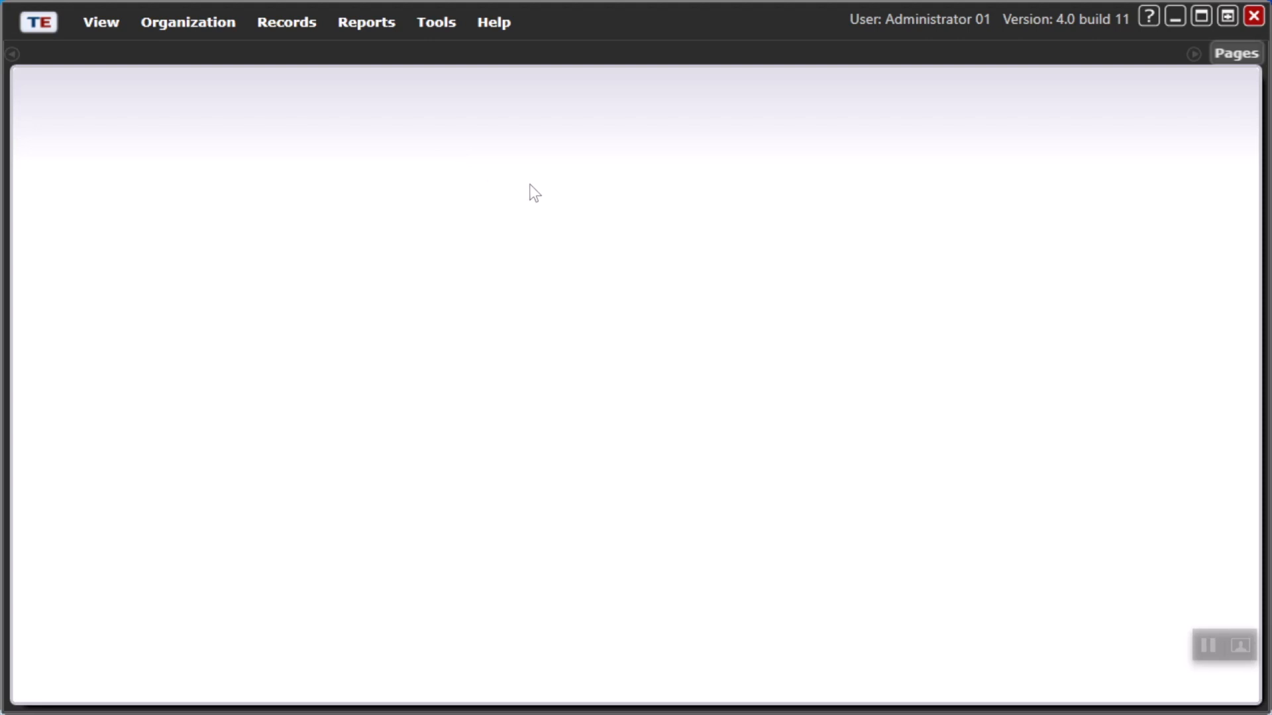
Start a new scanning session in the Scanning Wizard and set it to simulate scanning.
click(426, 23)
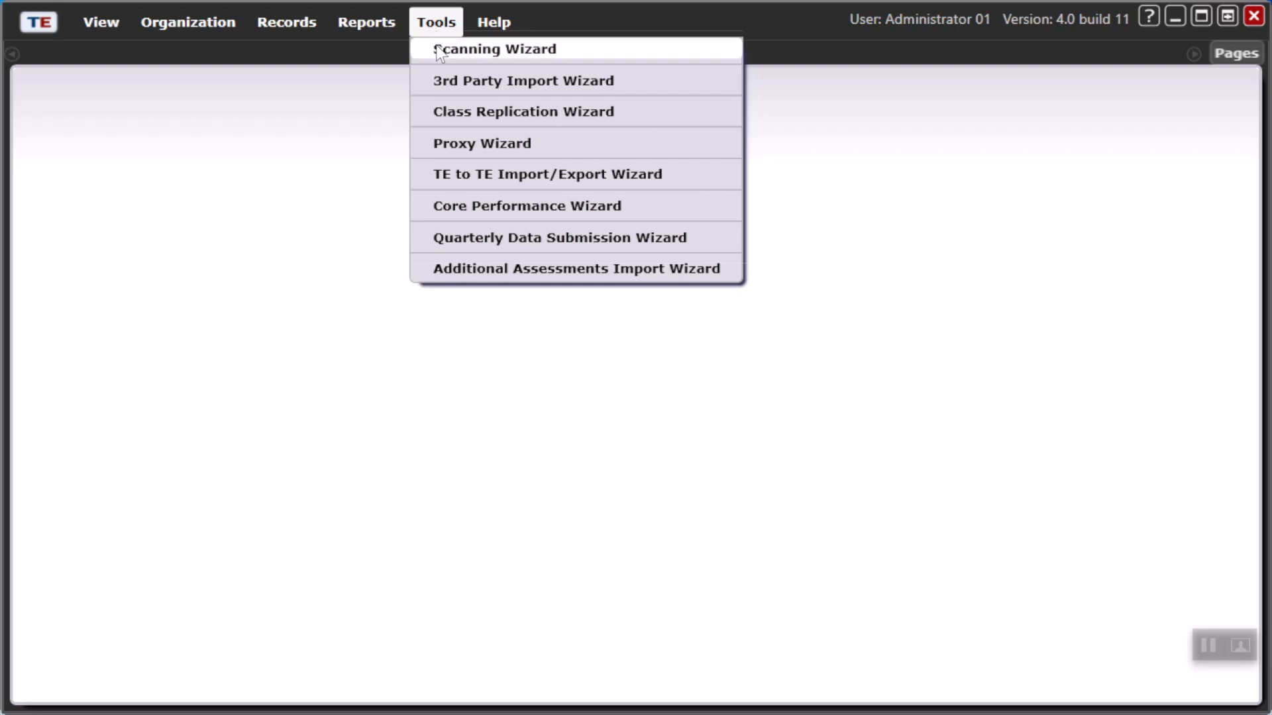
click(435, 49)
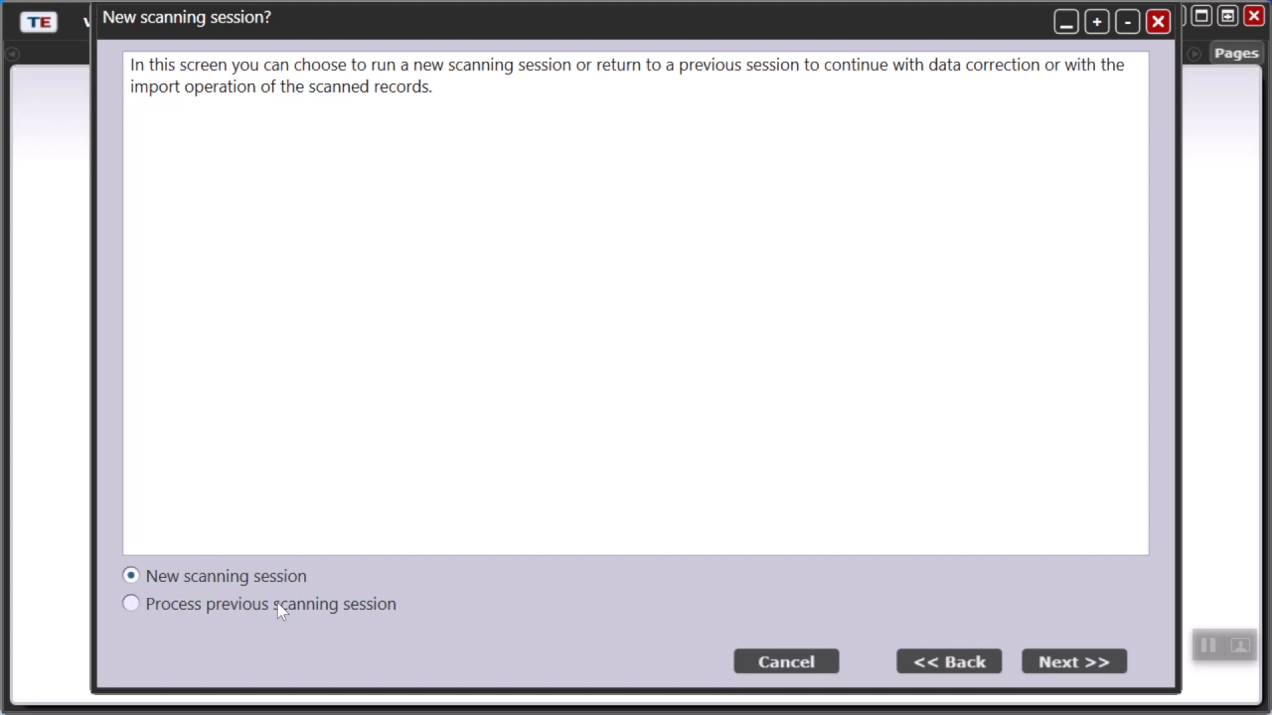
click(1065, 668)
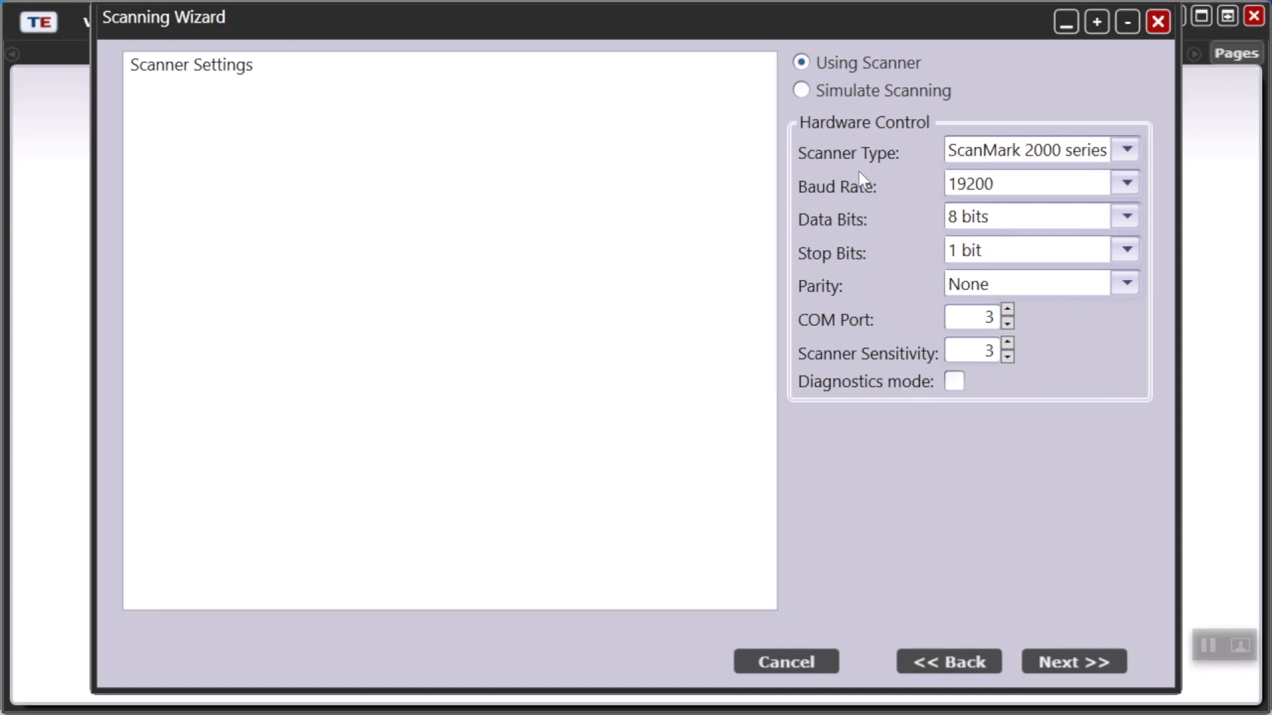
click(801, 92)
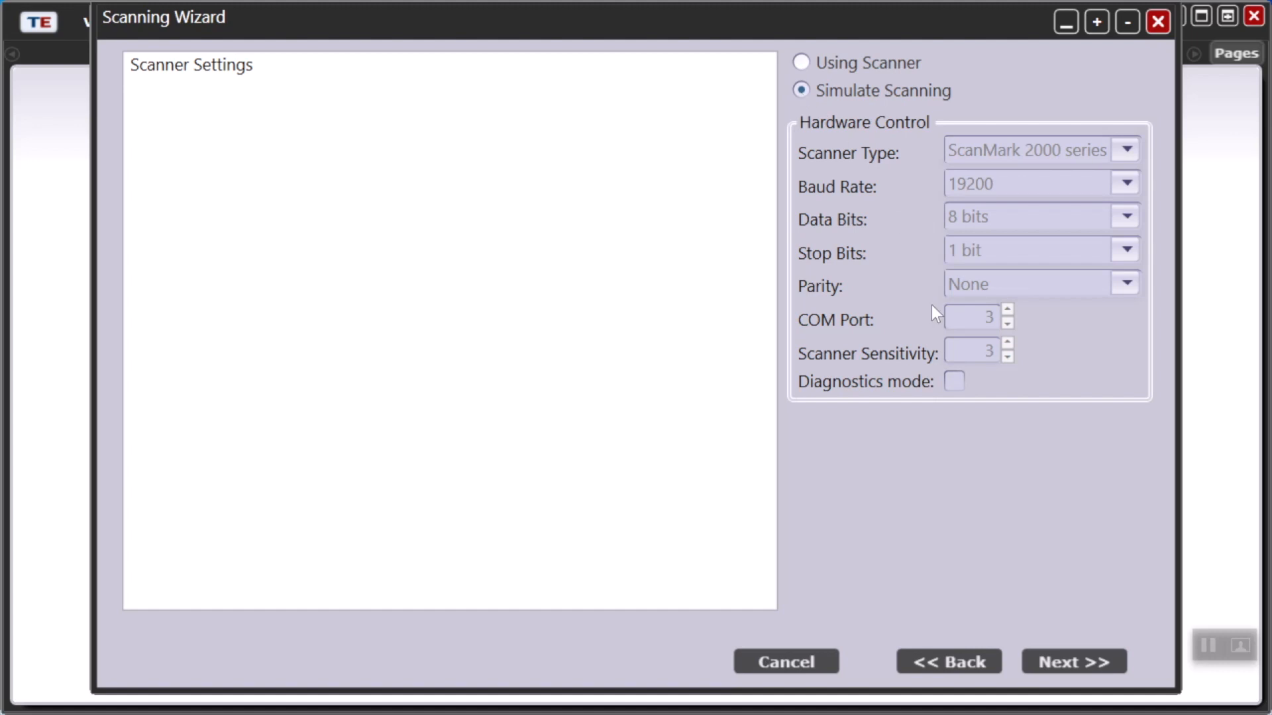
click(1076, 657)
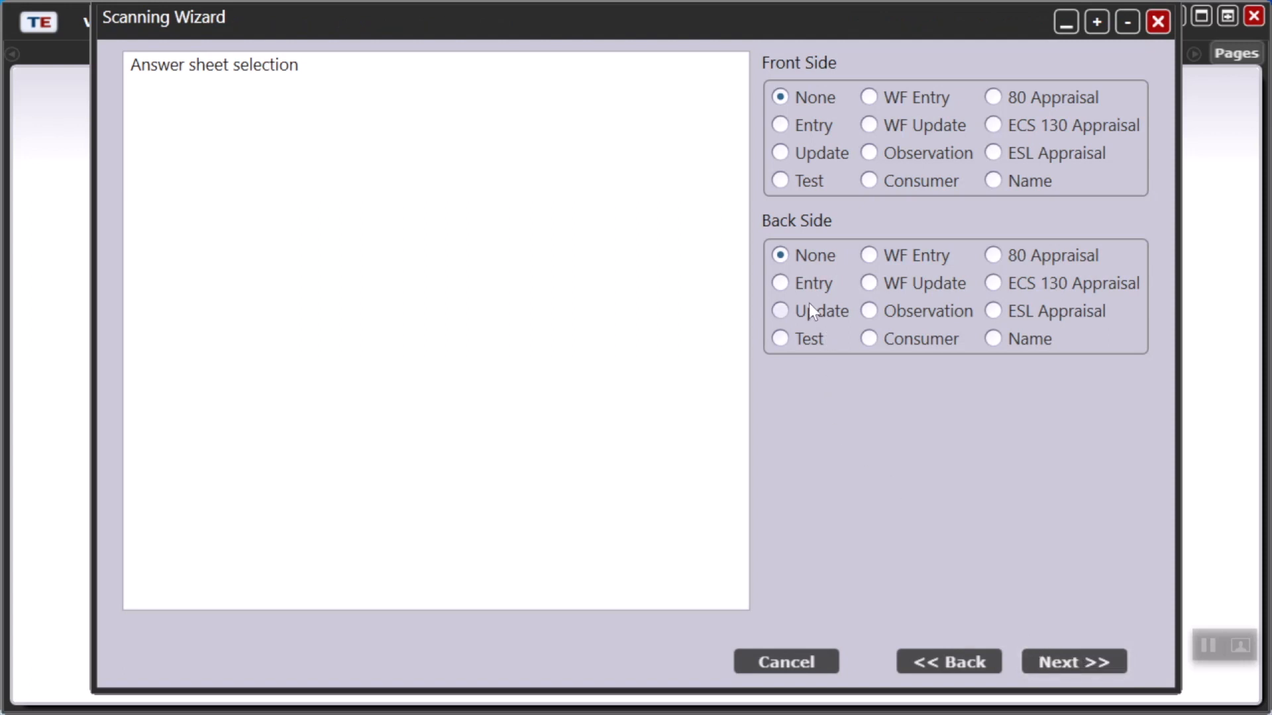
Choose Test as the front-side answer sheet and load the scan simulation file "Test - New".
click(779, 178)
click(1099, 668)
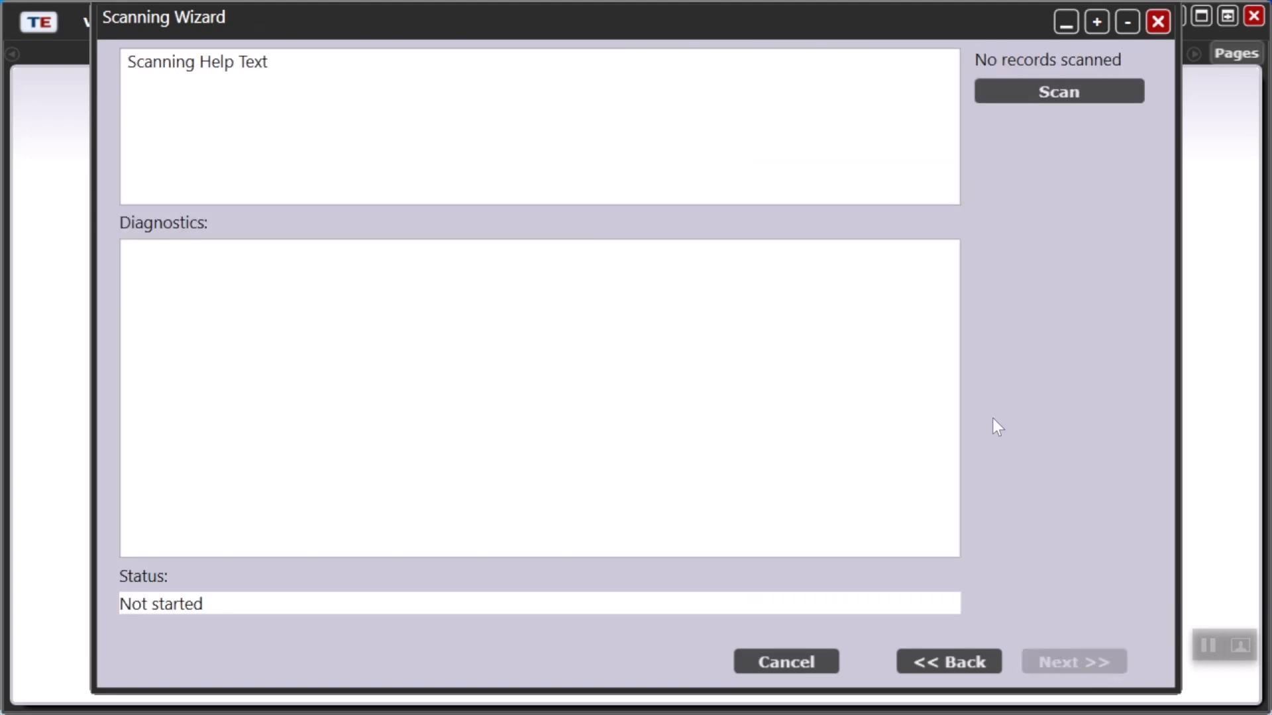
click(1052, 93)
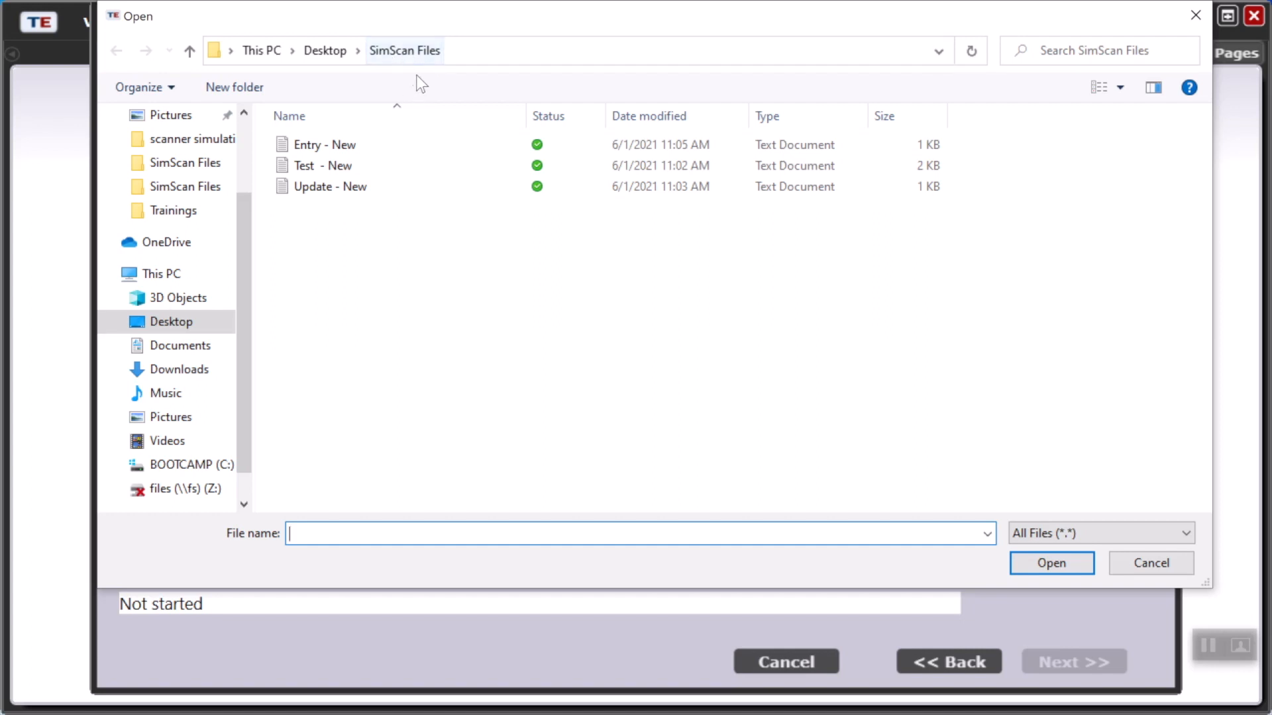
mouse_move(364, 170)
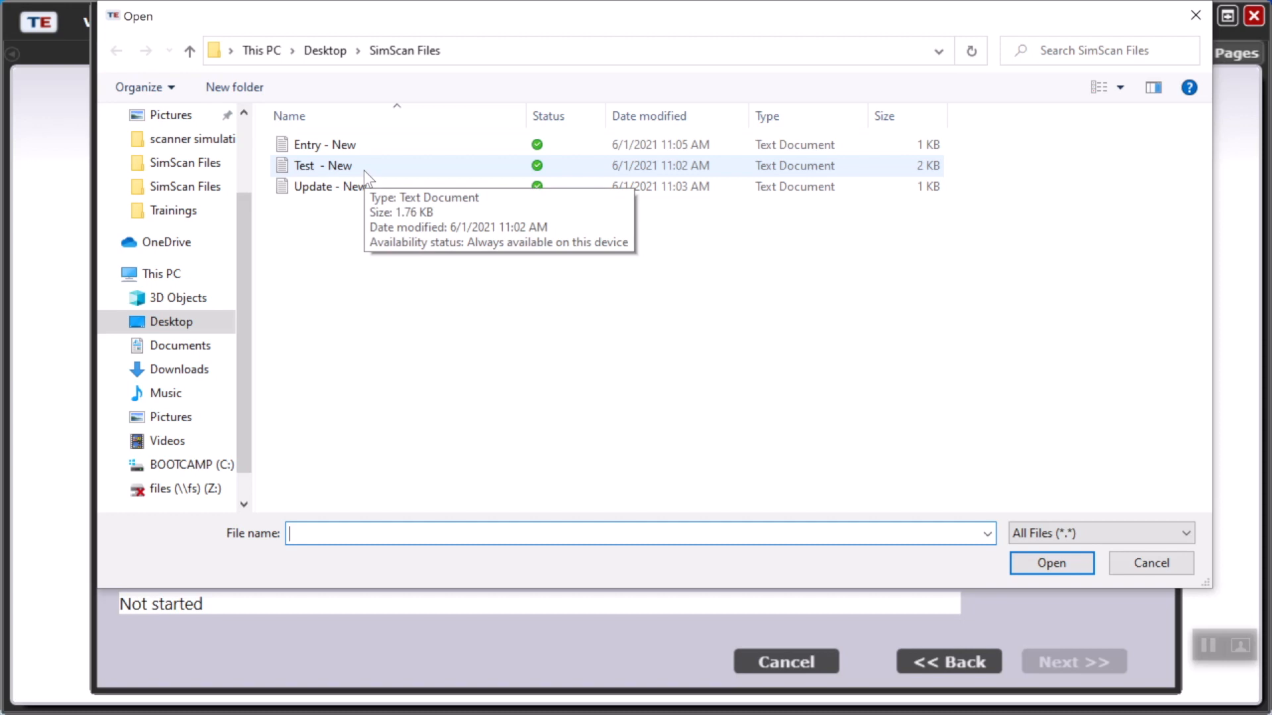
double_click(364, 169)
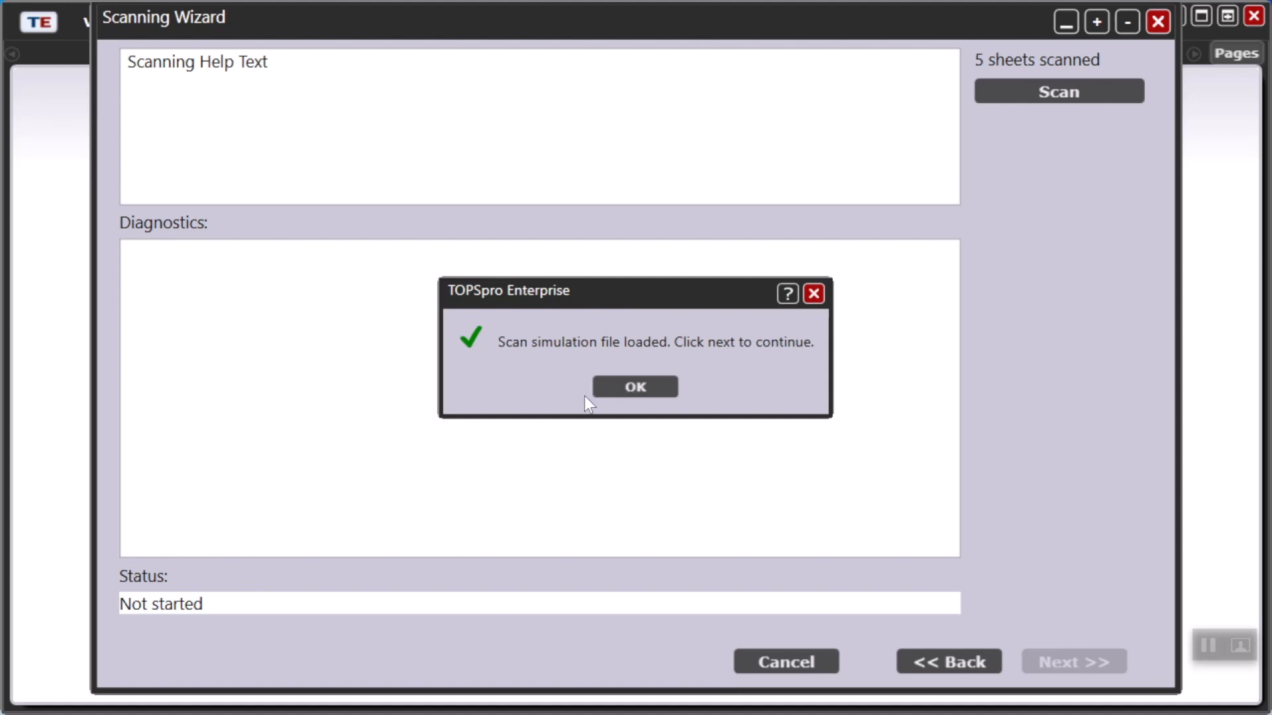
click(629, 392)
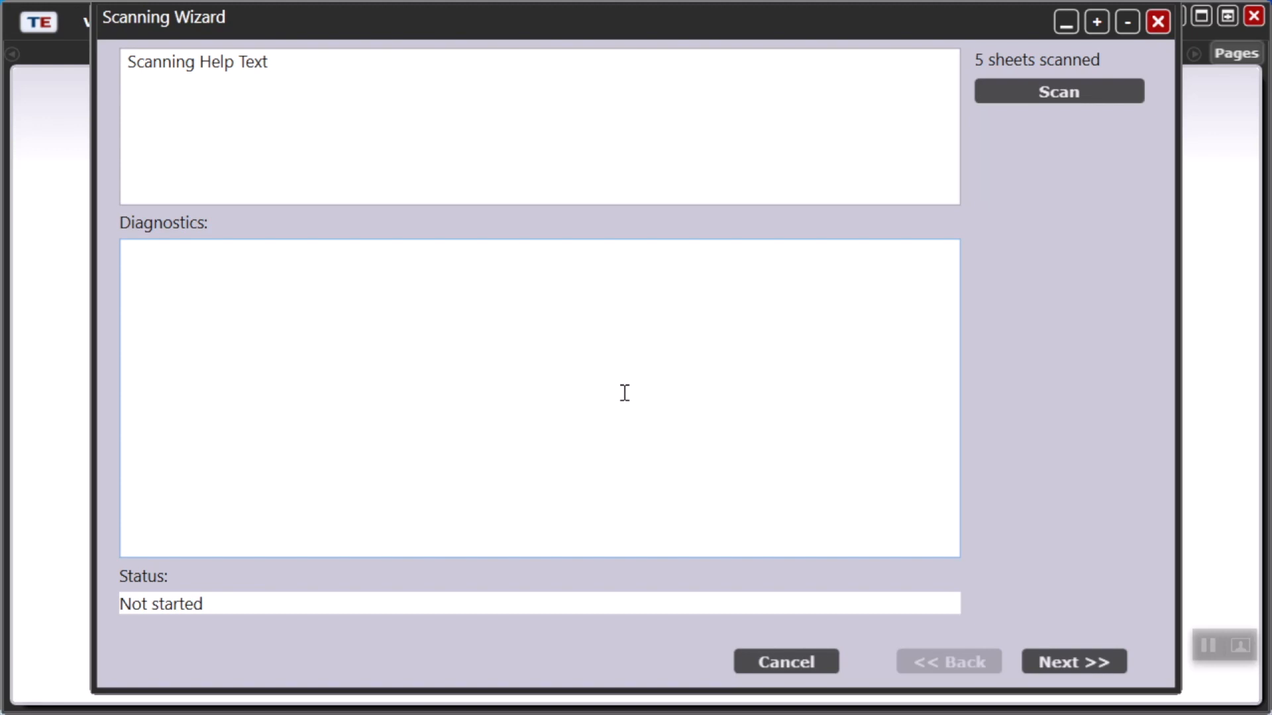
Use field overrides with the site 4908 / 01 - RHAS: North Campus, and accept the default auto-populate options.
click(1090, 666)
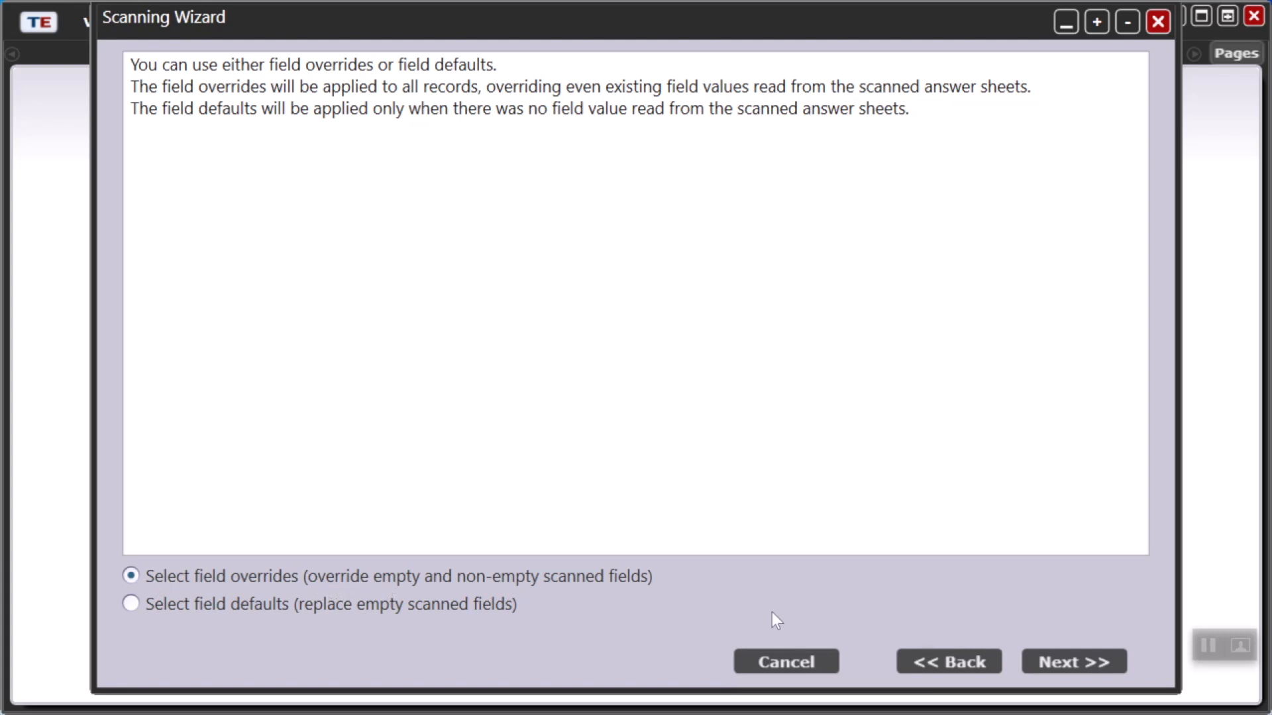
click(1070, 662)
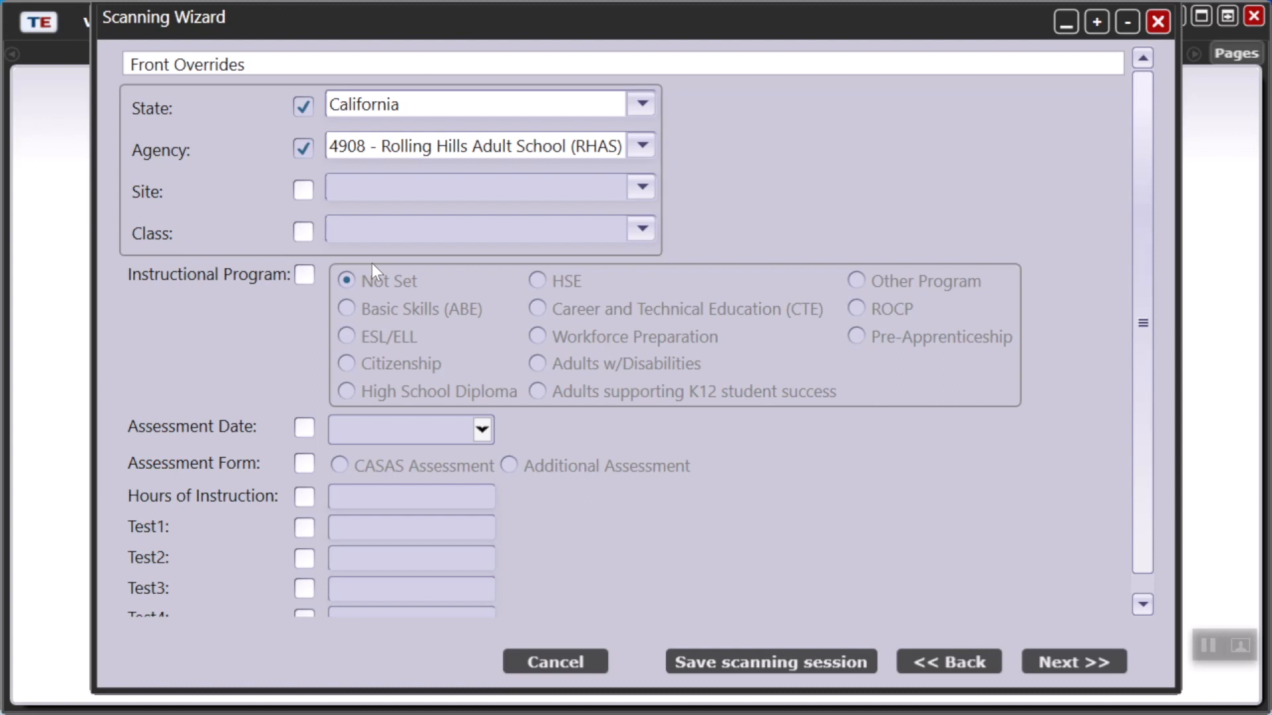
click(300, 192)
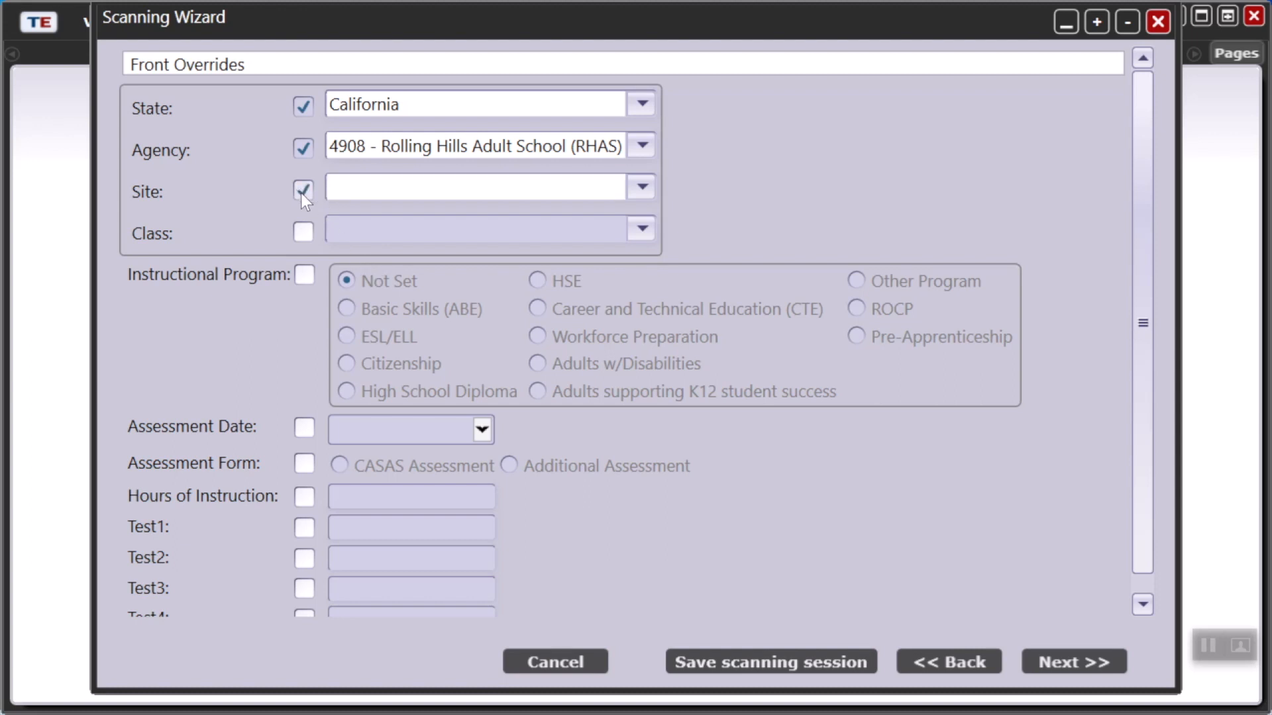
click(642, 189)
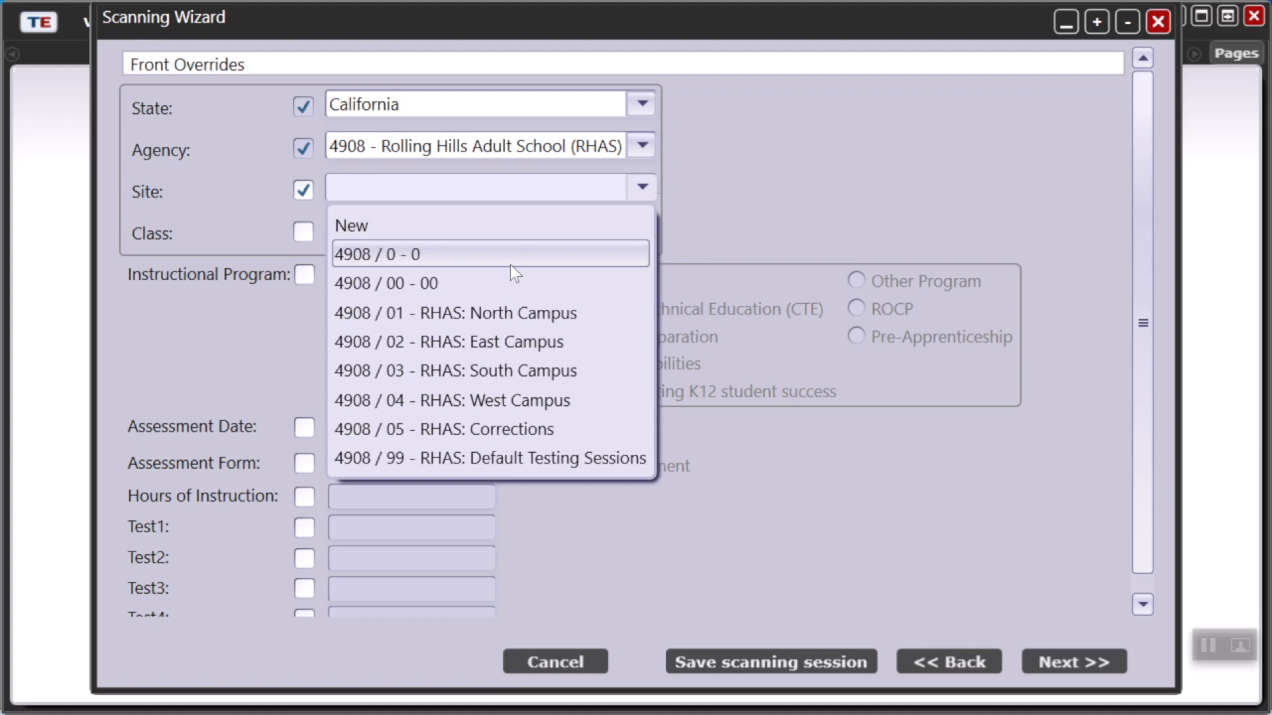
click(471, 315)
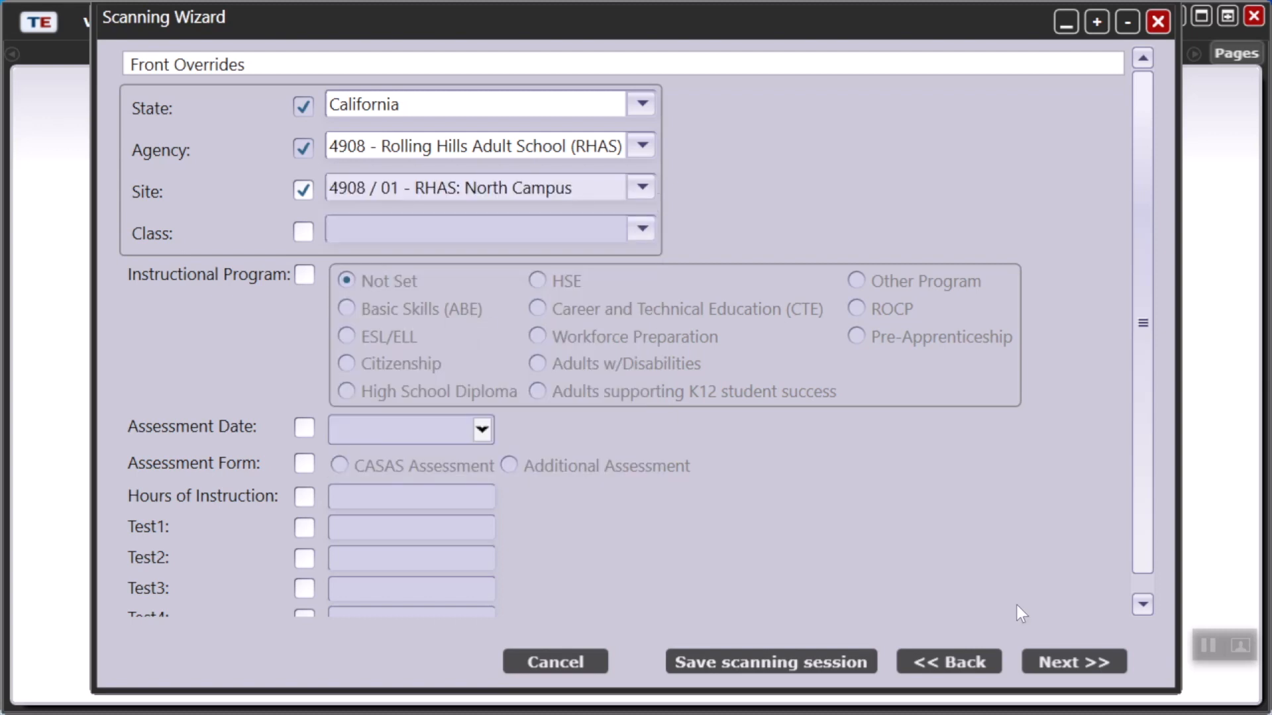
click(1056, 658)
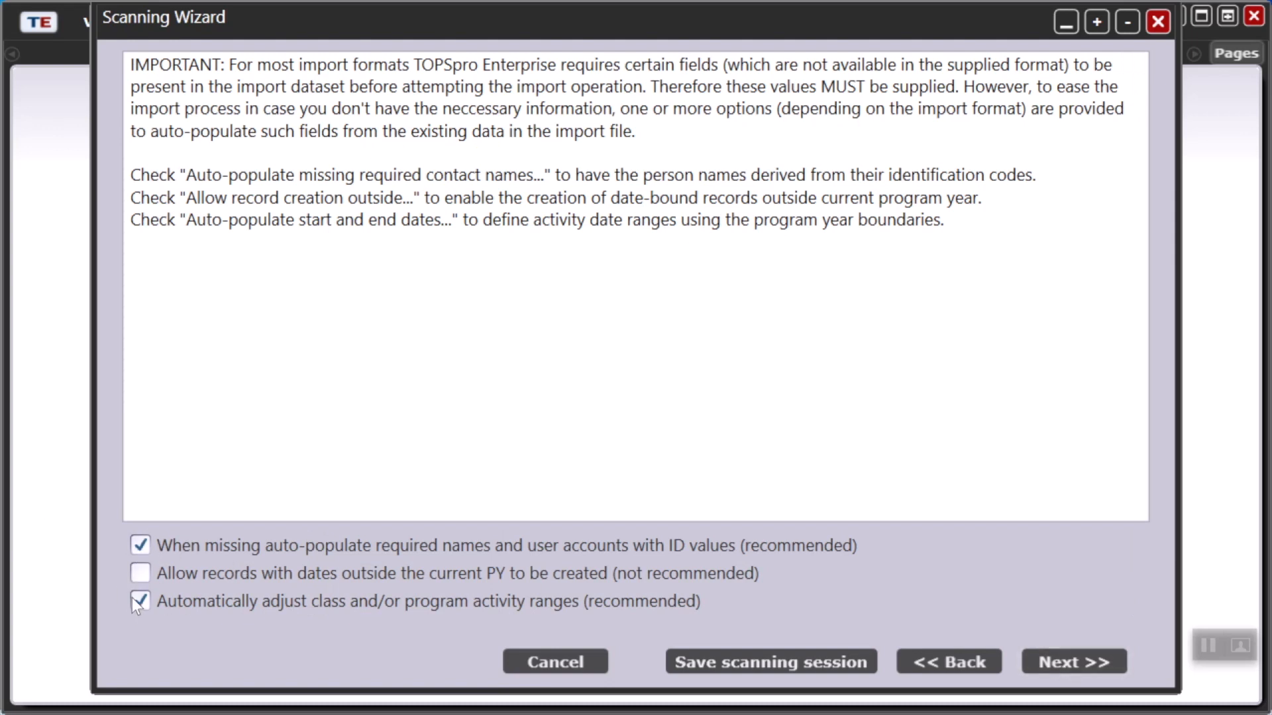
click(1062, 662)
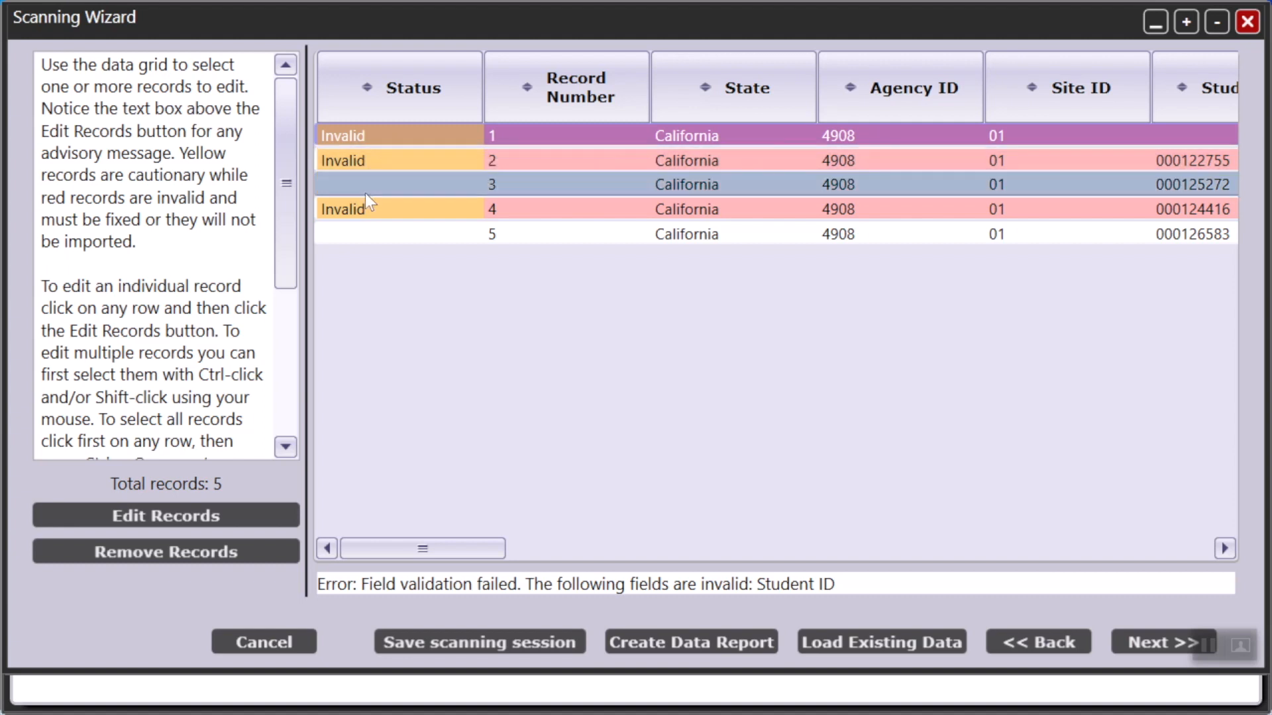
Edit record 1 to fill in the student's ID number and save the correction.
mouse_move(353, 159)
click(200, 514)
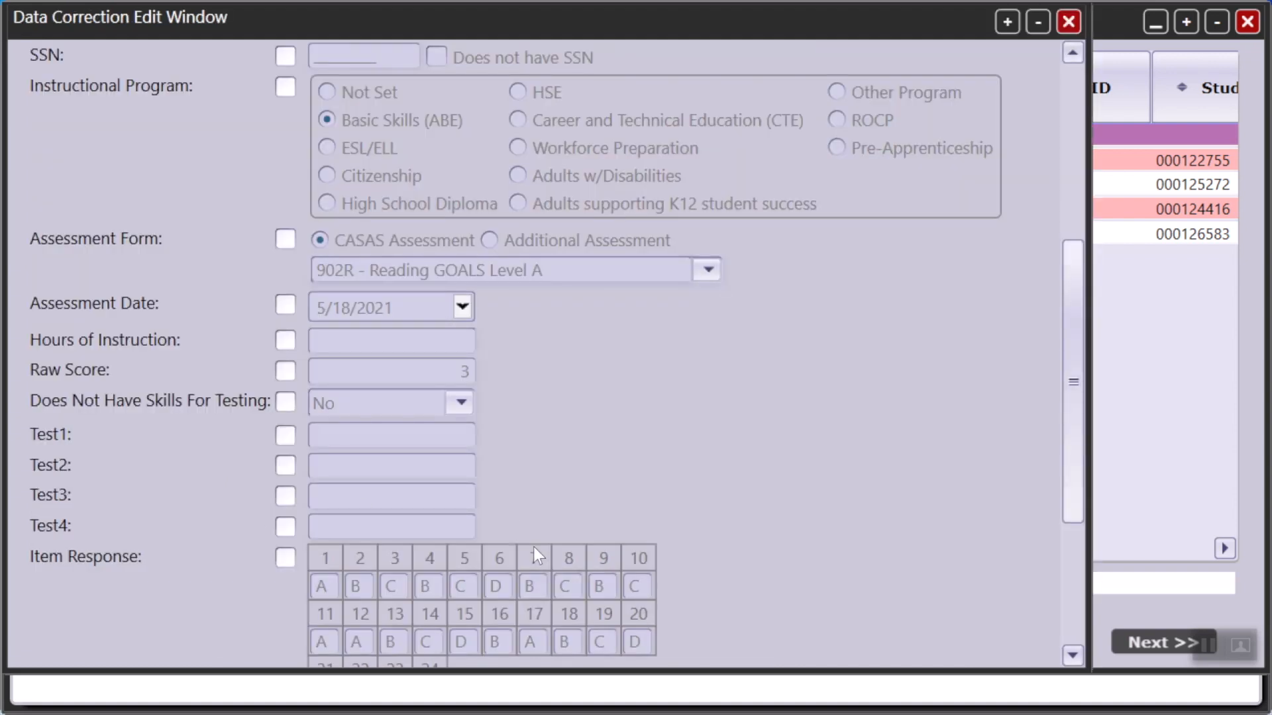
scroll(534, 547, up, 5)
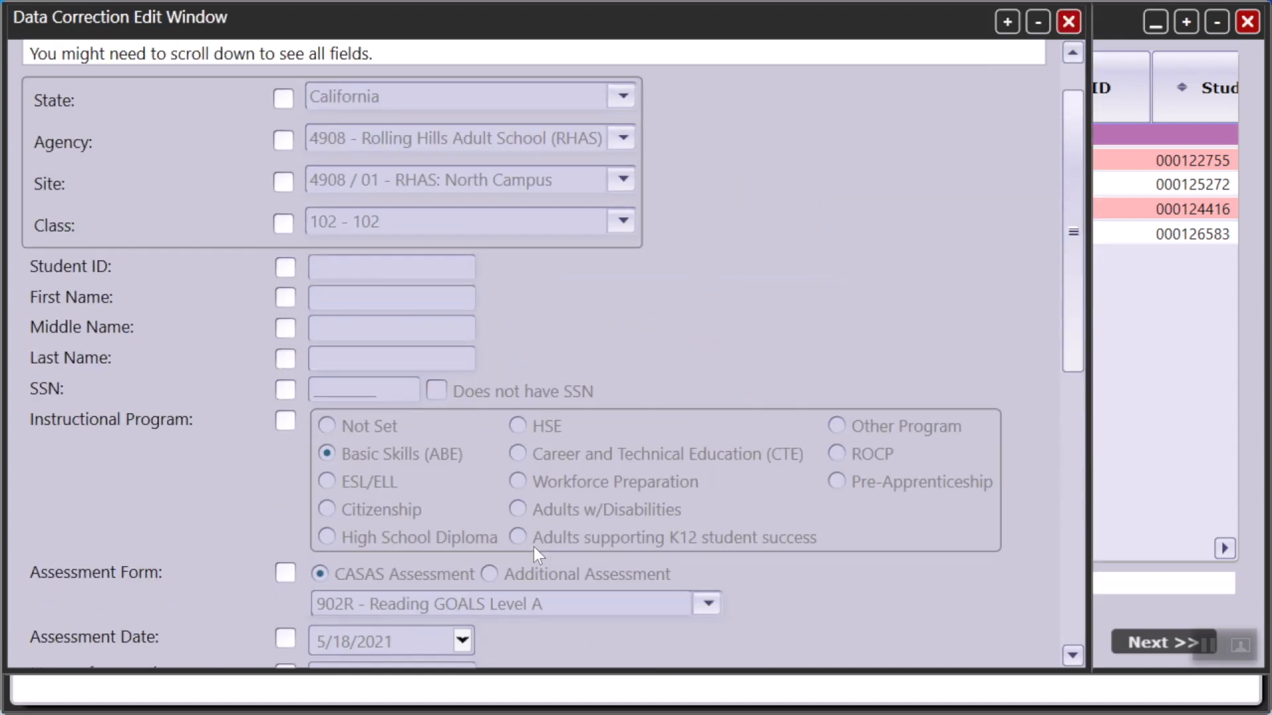
click(286, 267)
click(329, 267)
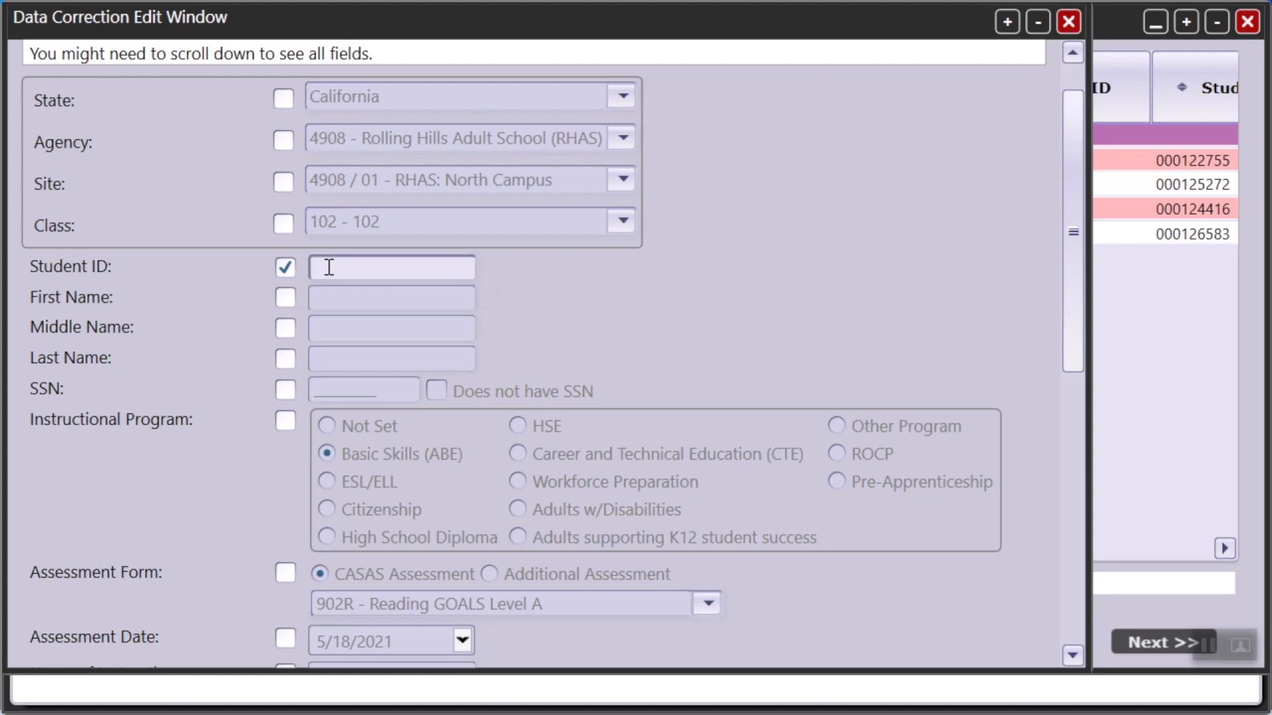
text(0123456)
scroll(518, 490, down, 10)
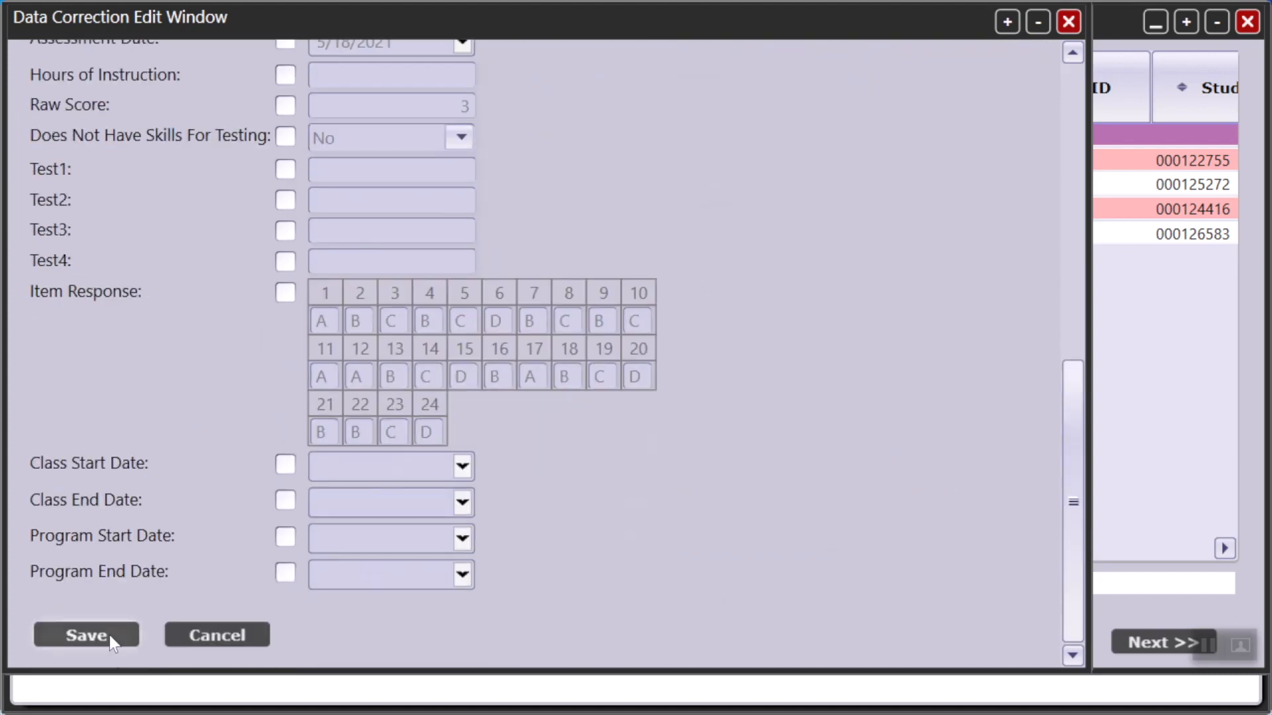
click(109, 634)
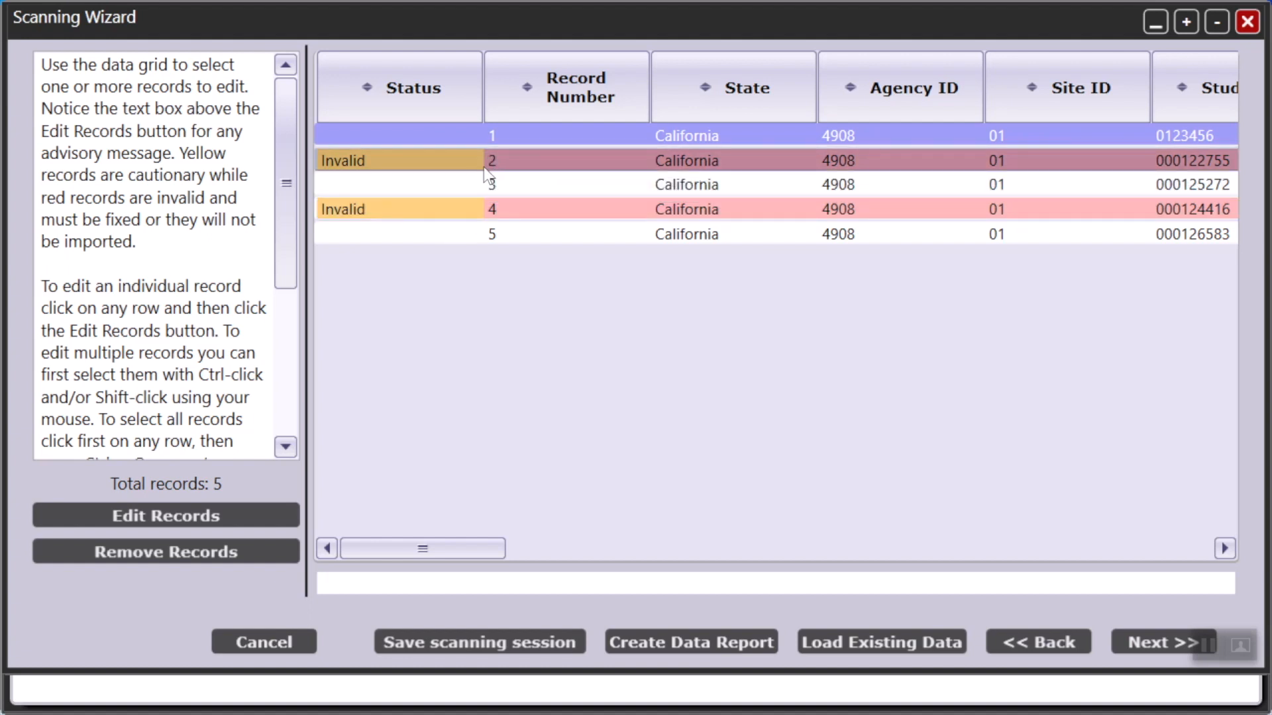
Edit record 2 to set its Assessment Date to 5/18/2021 and save the correction.
click(446, 168)
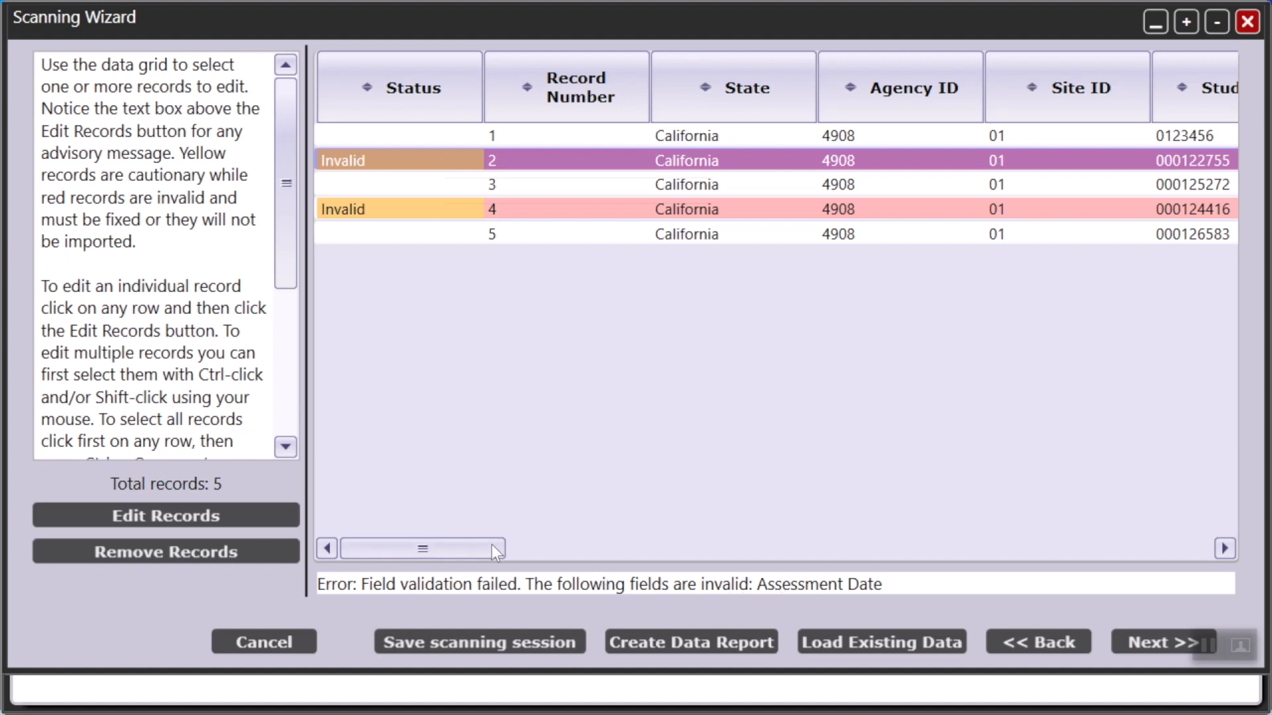
click(77, 518)
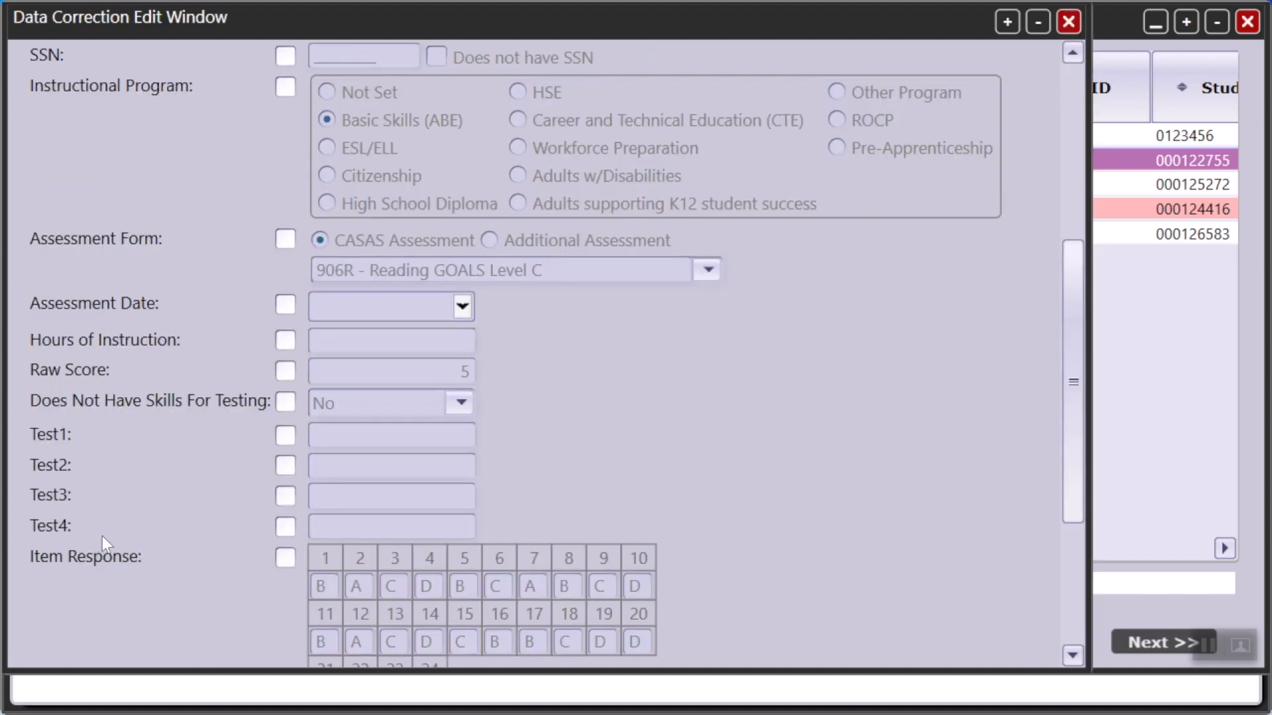
click(284, 306)
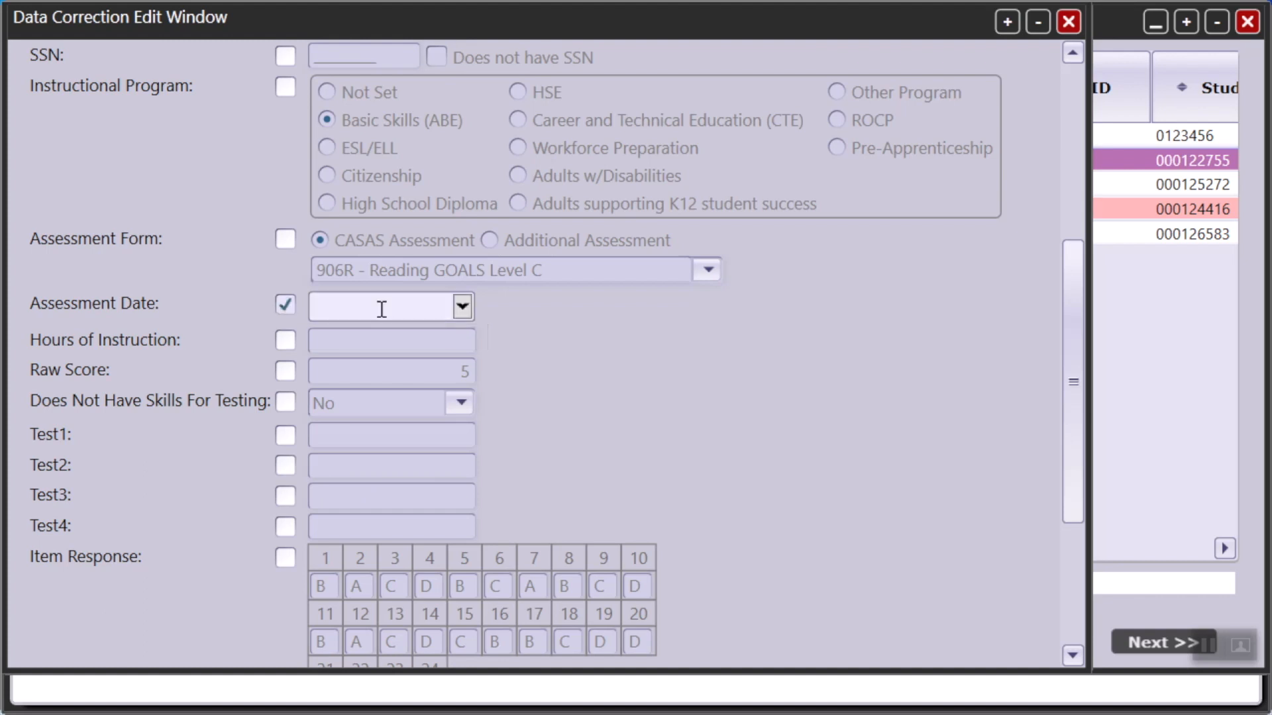
text(5/18/2021)
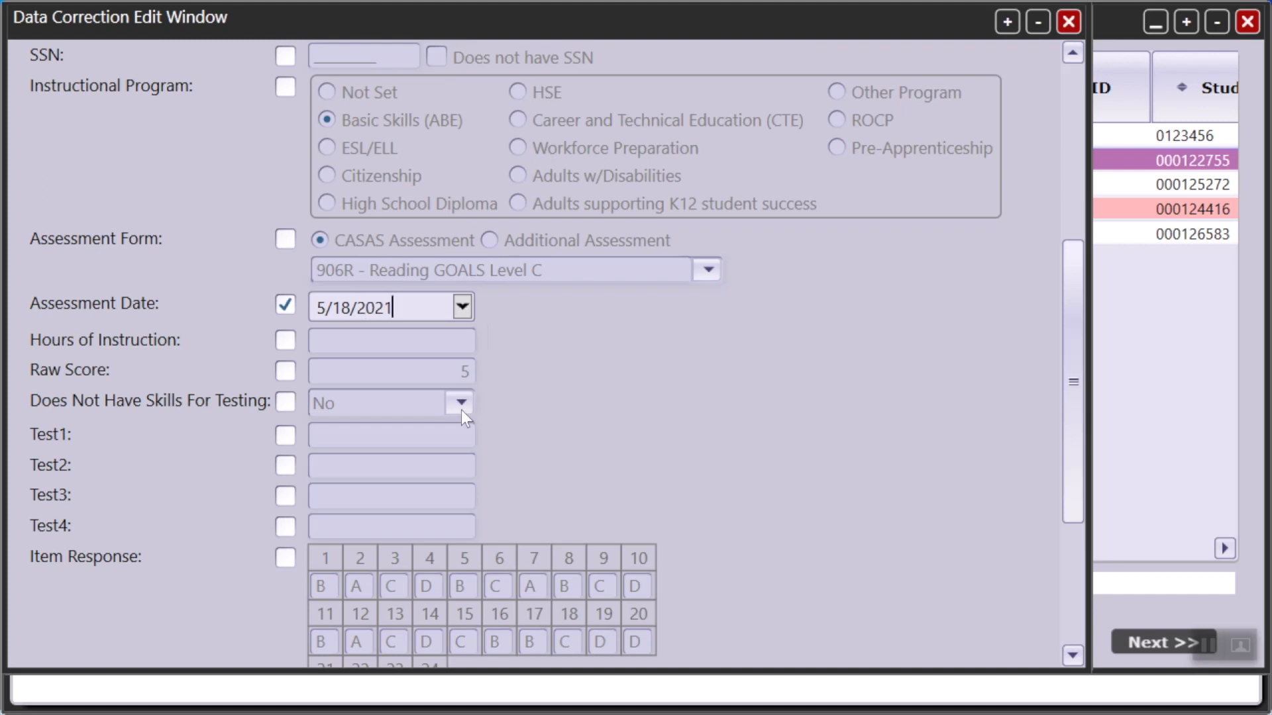
scroll(492, 493, down, 4)
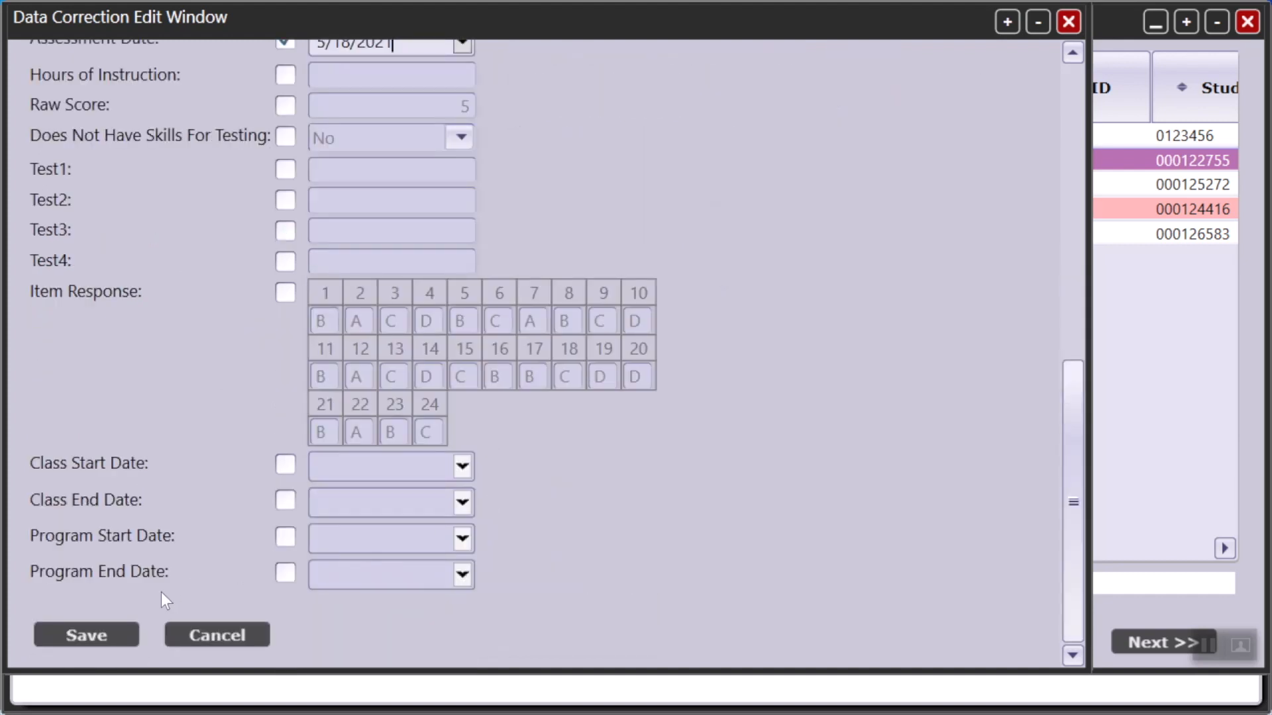
click(115, 640)
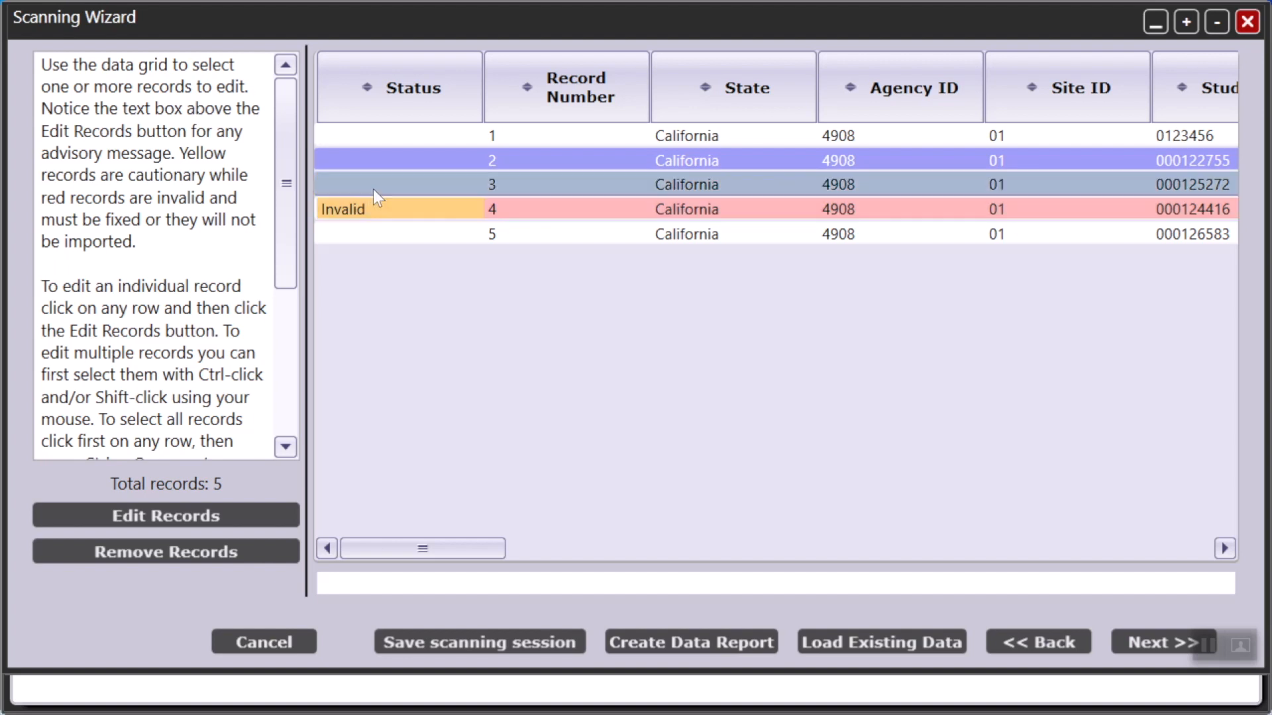
Edit record 4 to set its Assessment Form to the CASAS assessment 908R - Reading GOALS Level D and save the correction.
click(424, 181)
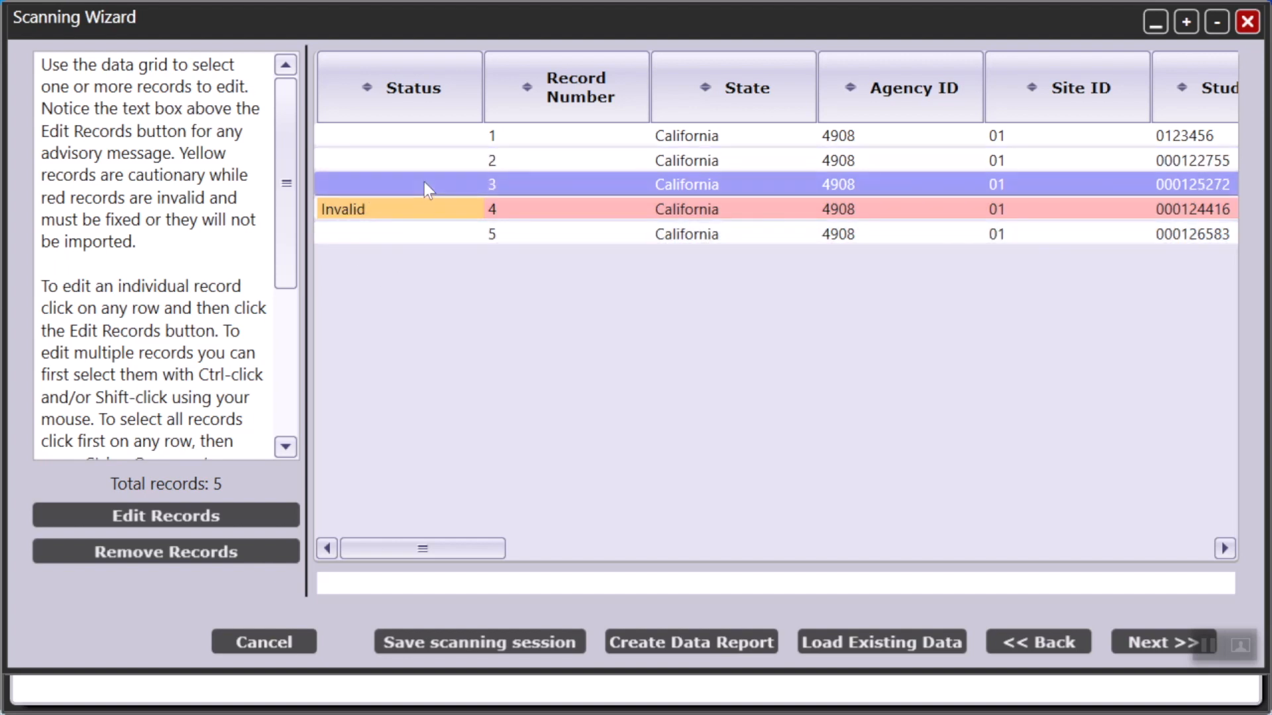
click(410, 209)
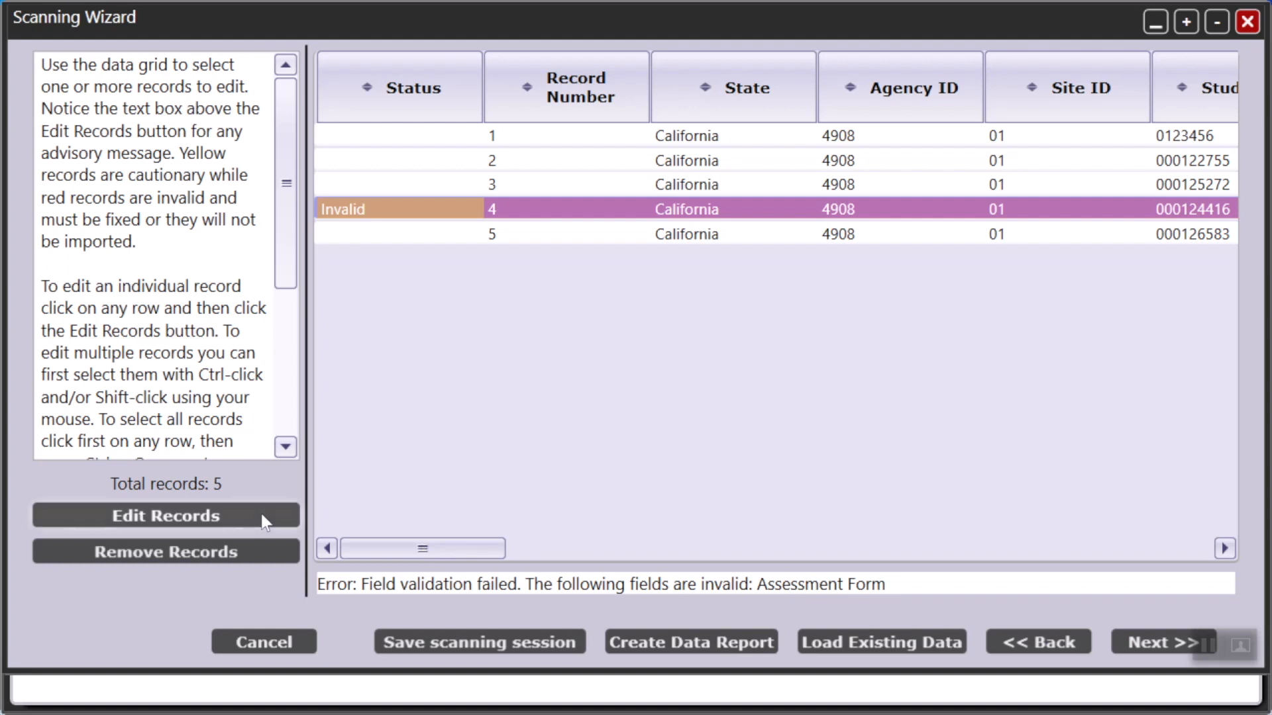
click(196, 516)
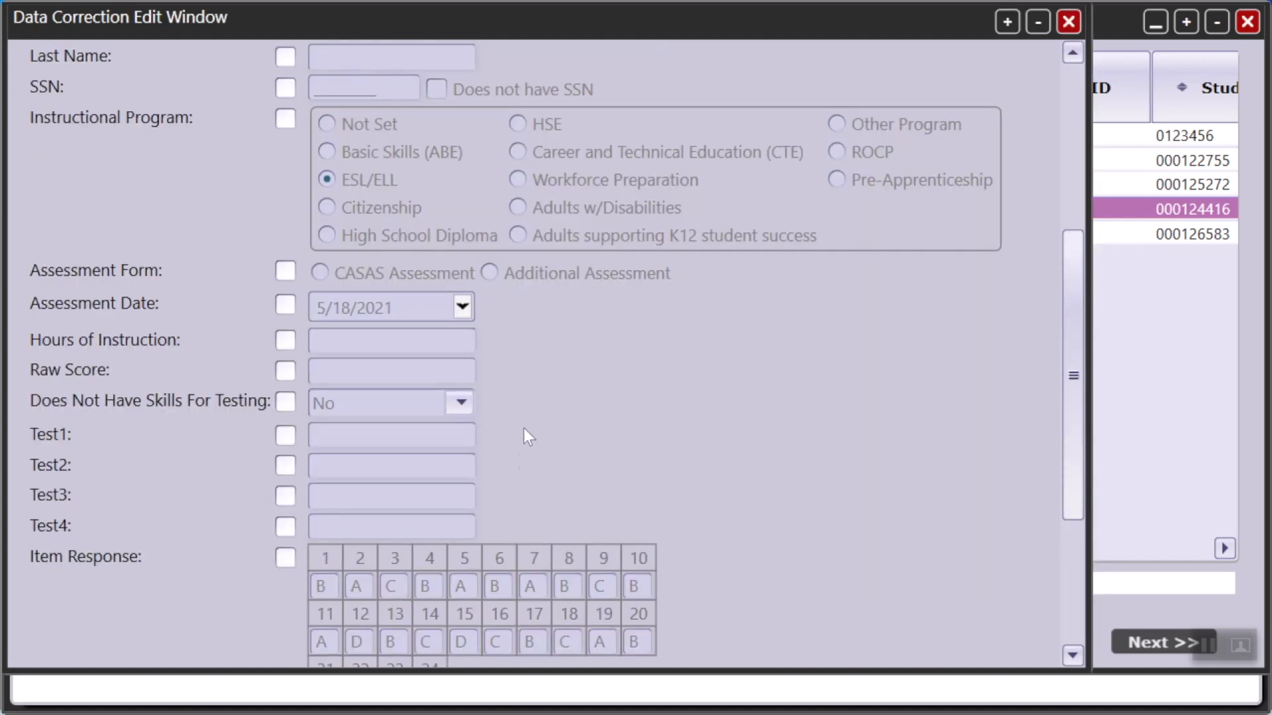
click(286, 271)
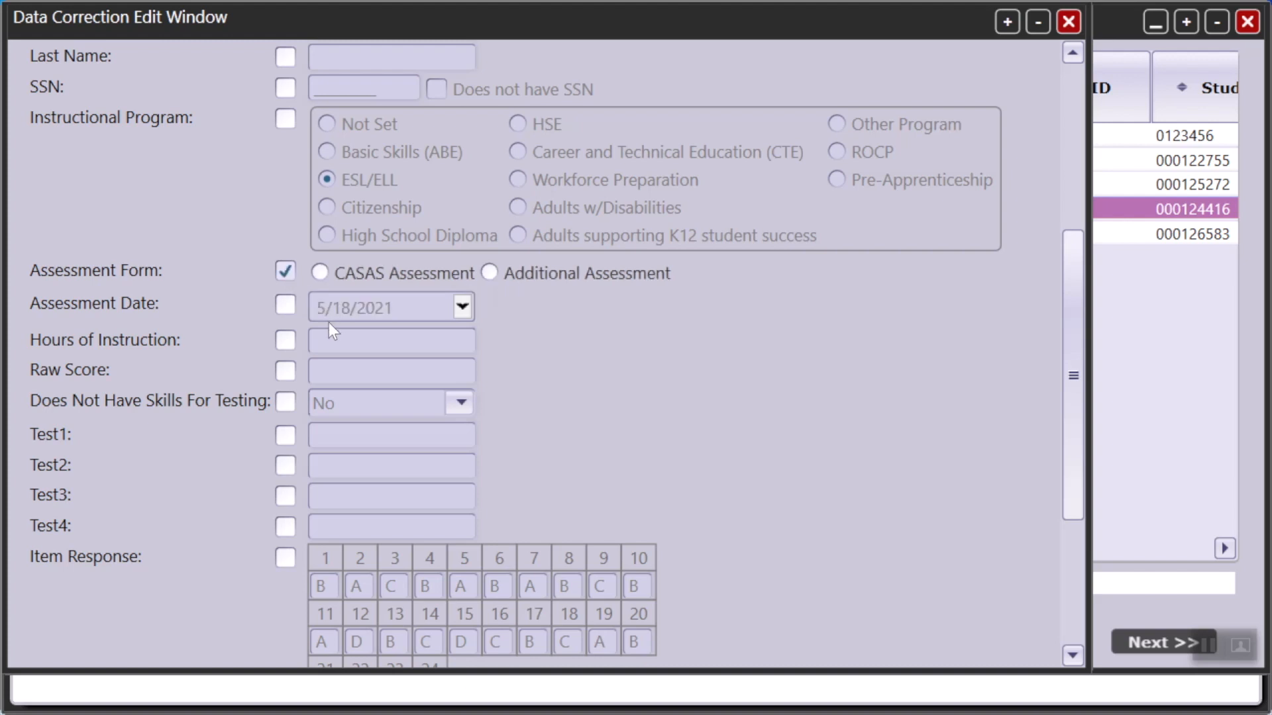
click(321, 272)
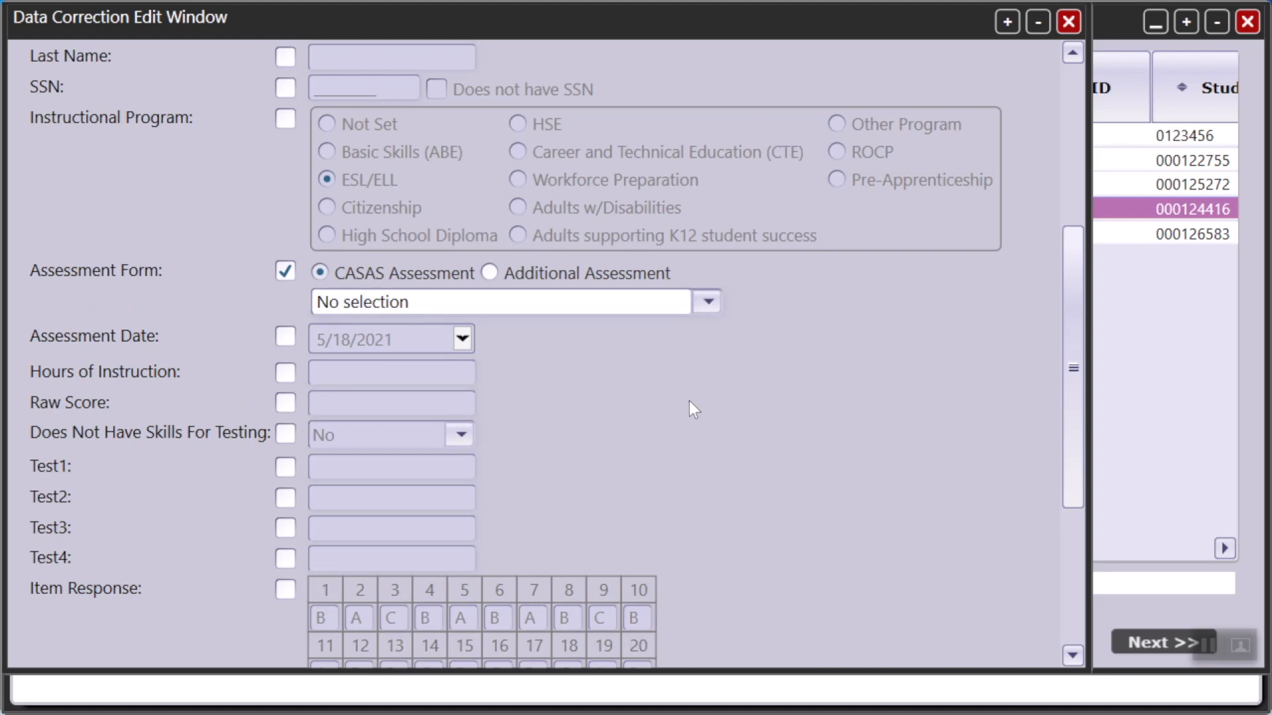
click(709, 302)
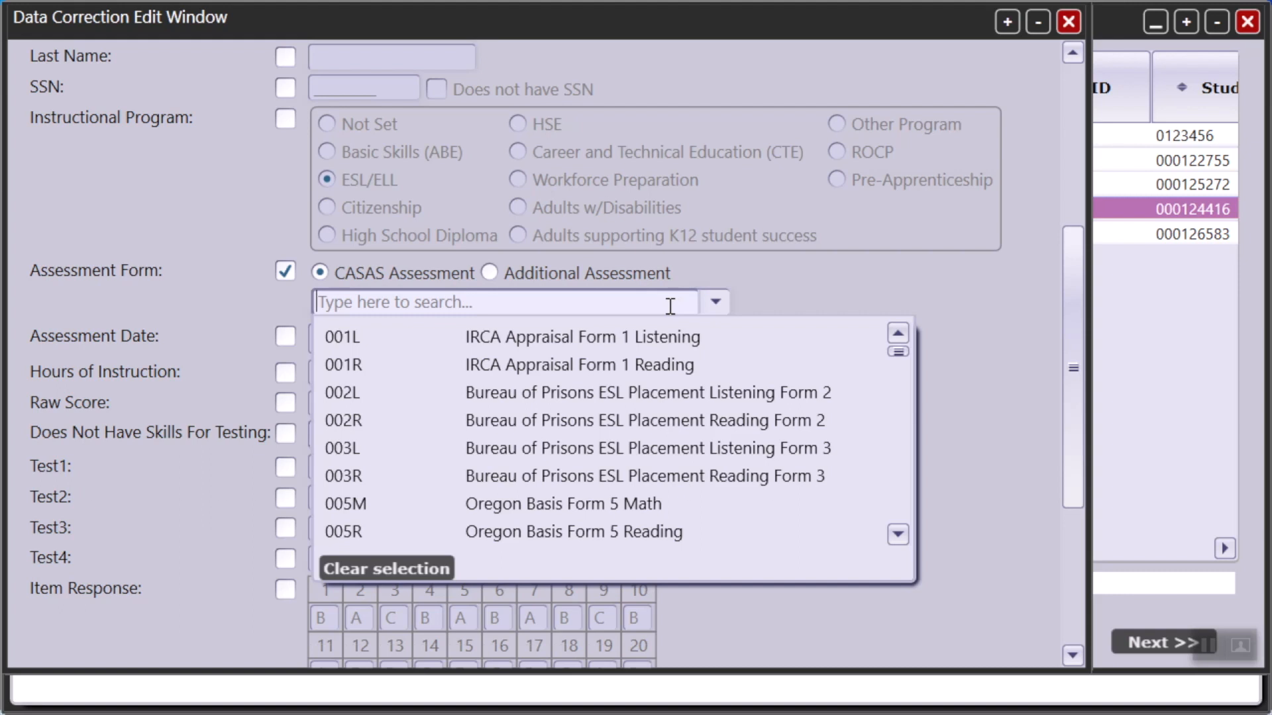
text(908)
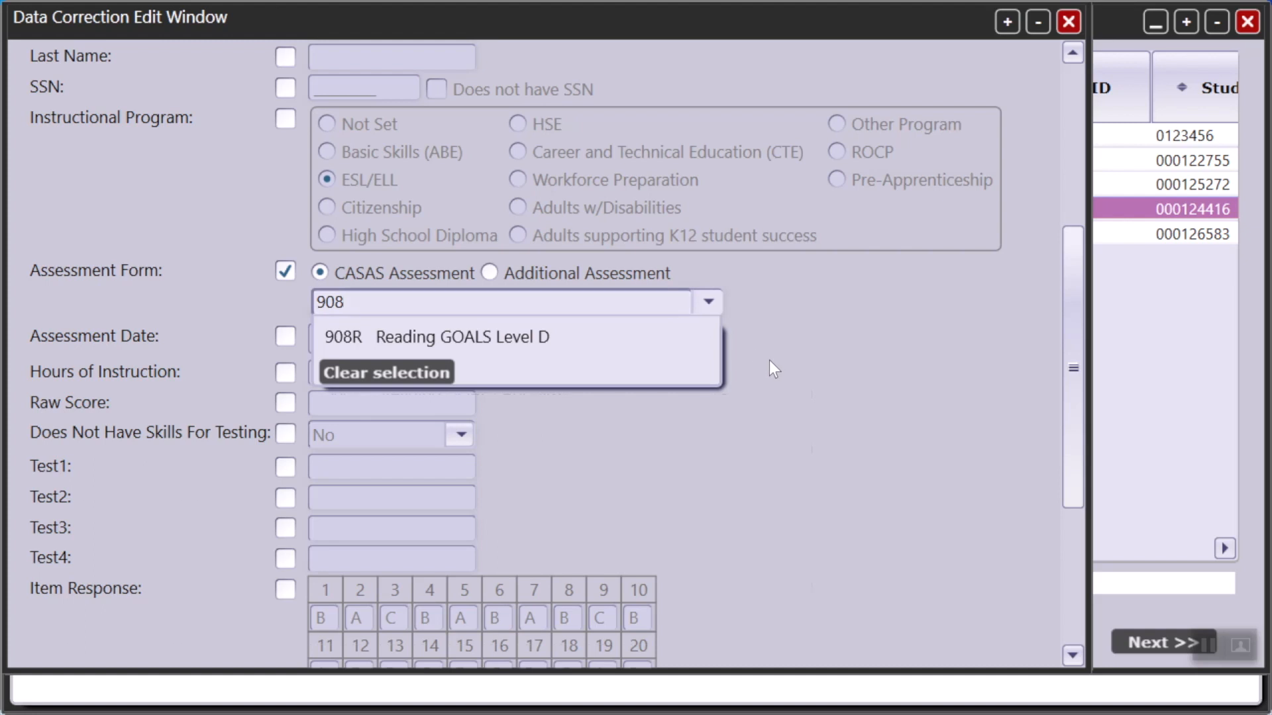
click(599, 341)
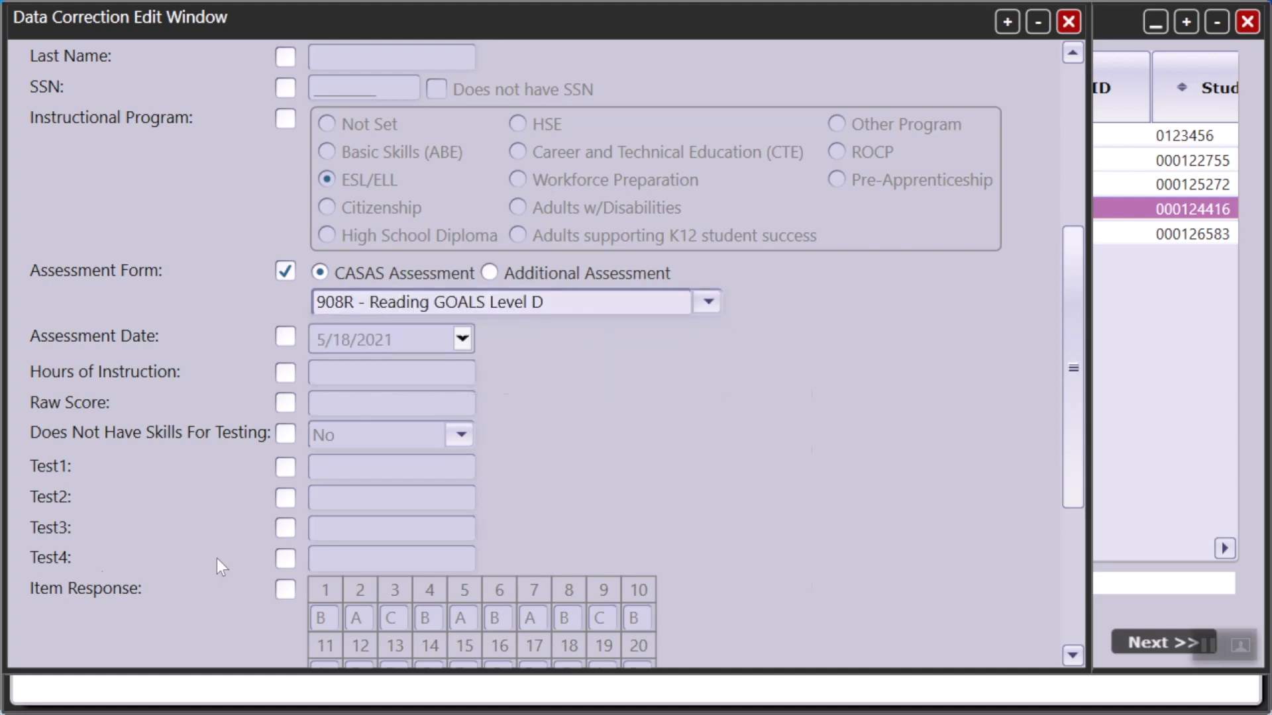
scroll(69, 563, down, 3)
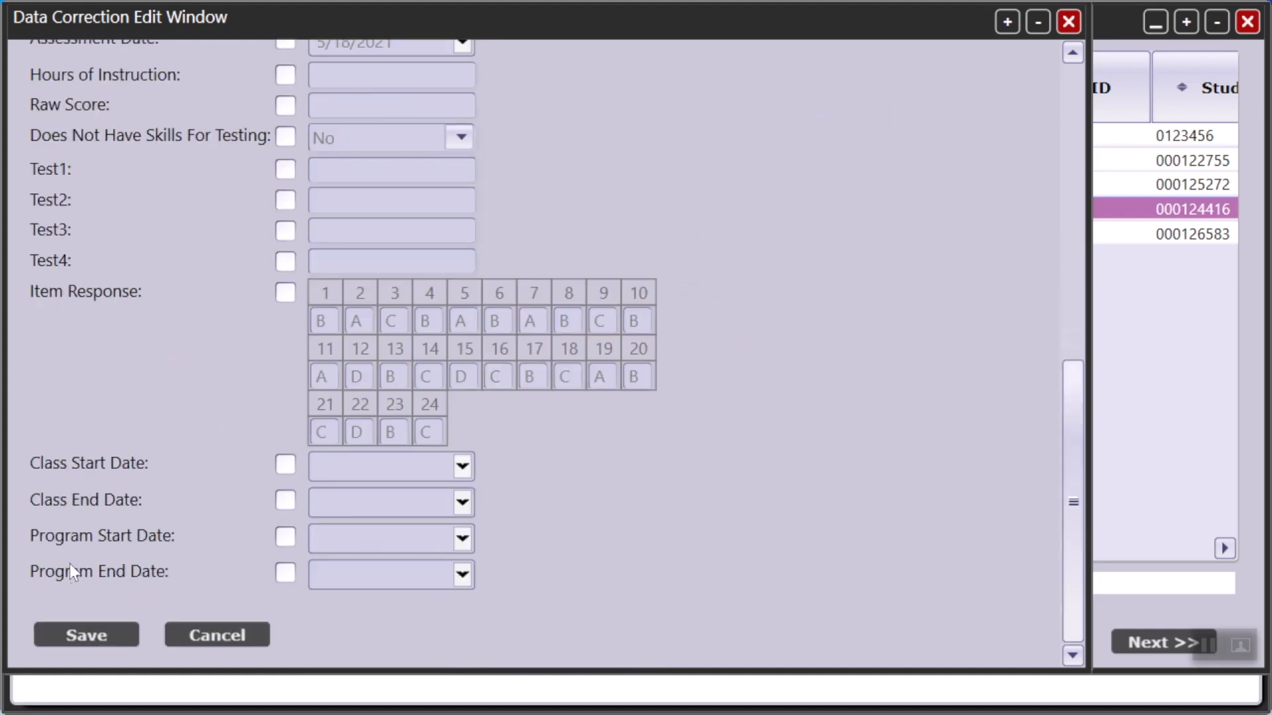
click(79, 636)
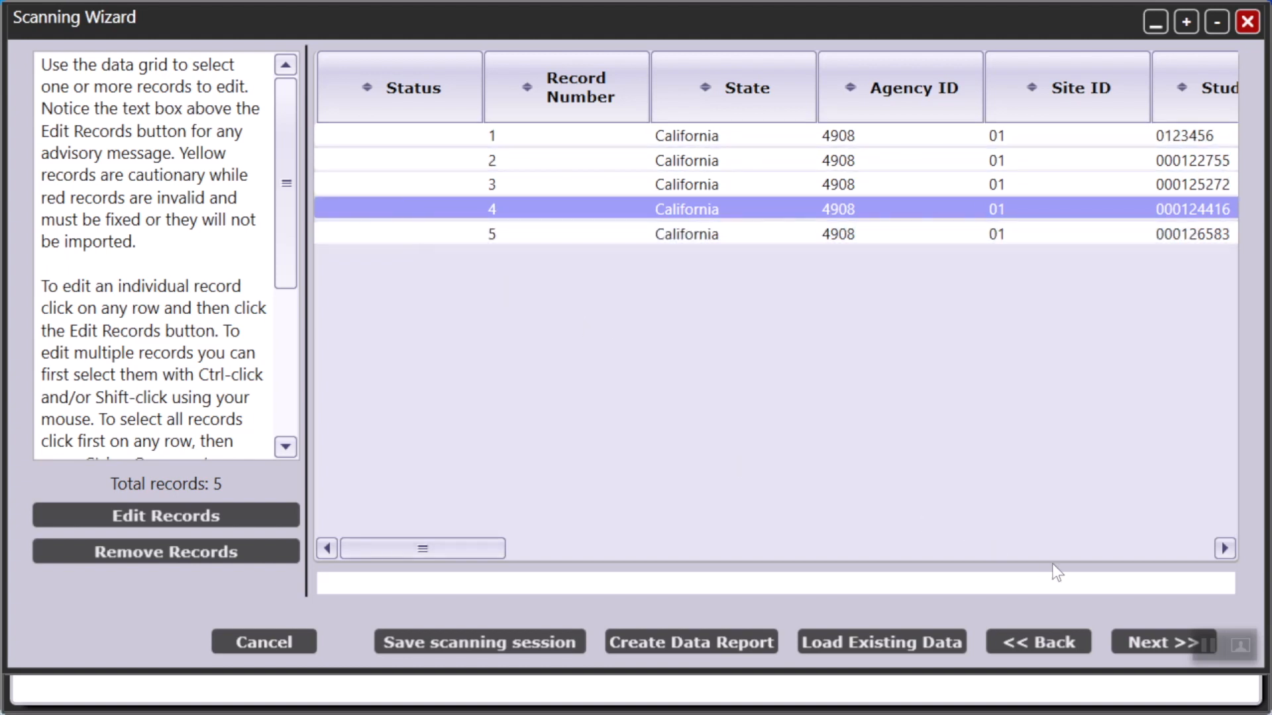
Import the corrected records into the TOPSpro Enterprise database and finish the Scanning Wizard.
click(1132, 642)
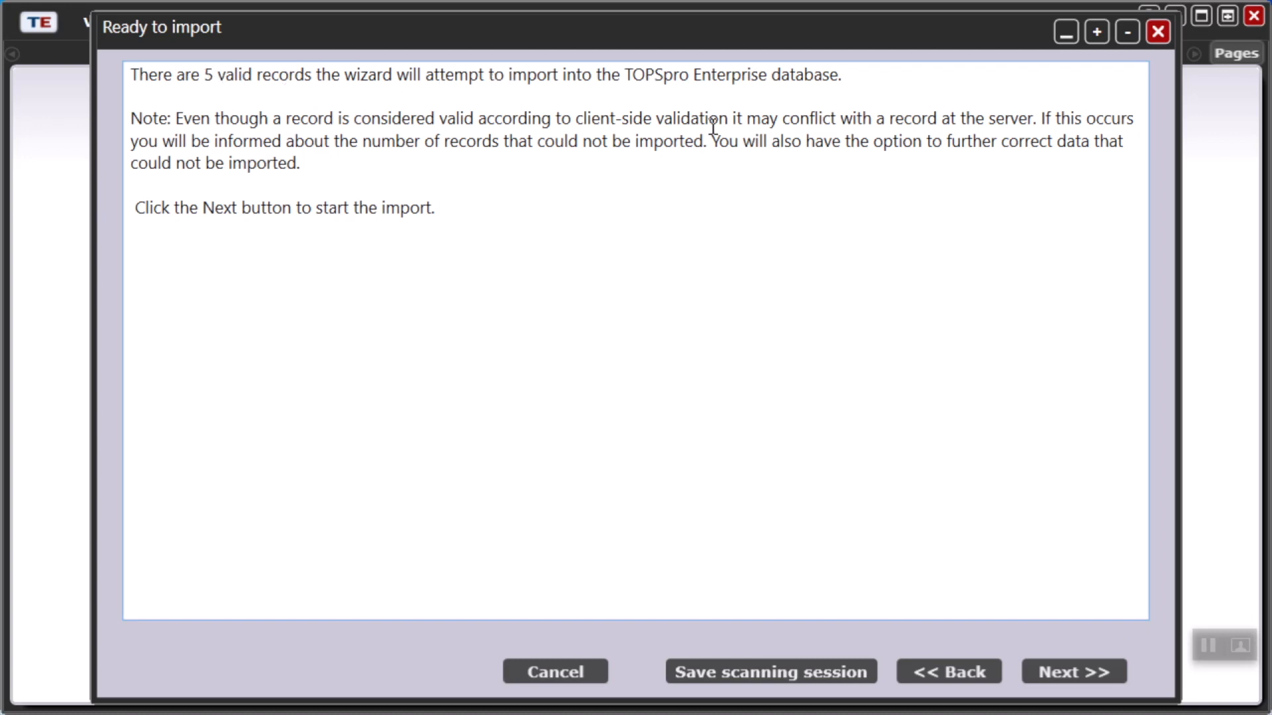
click(1055, 663)
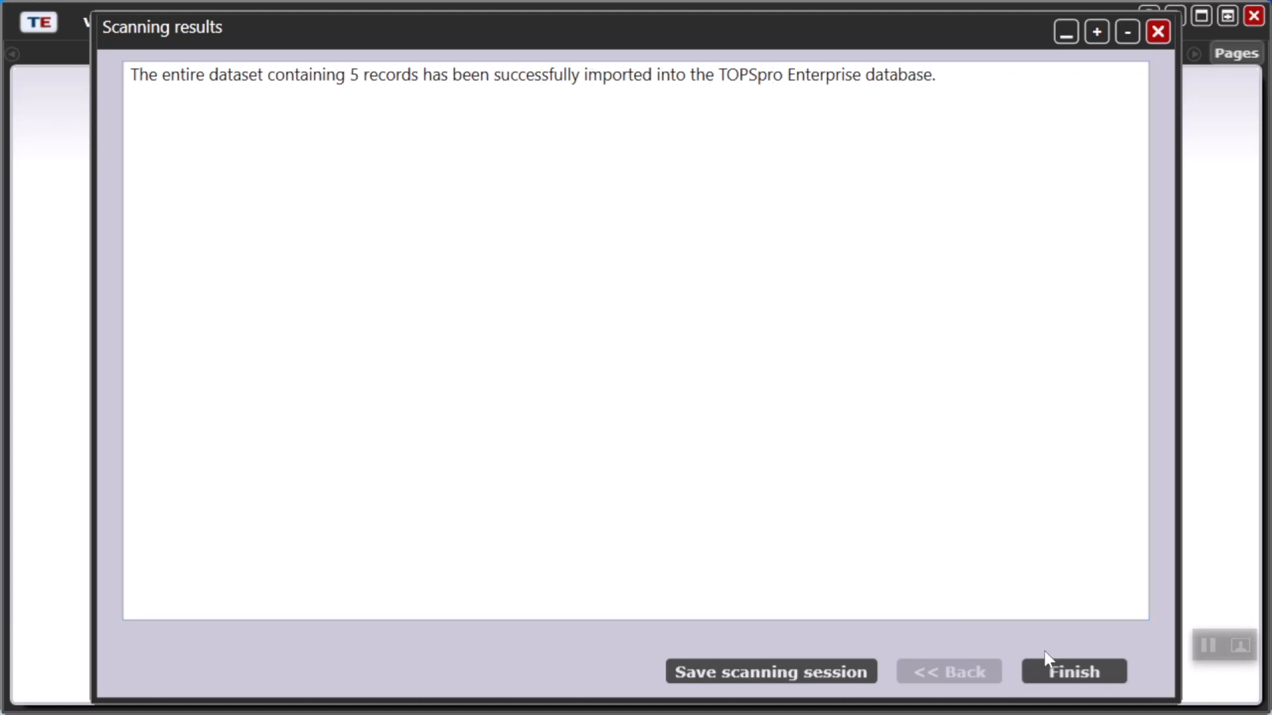
click(1045, 670)
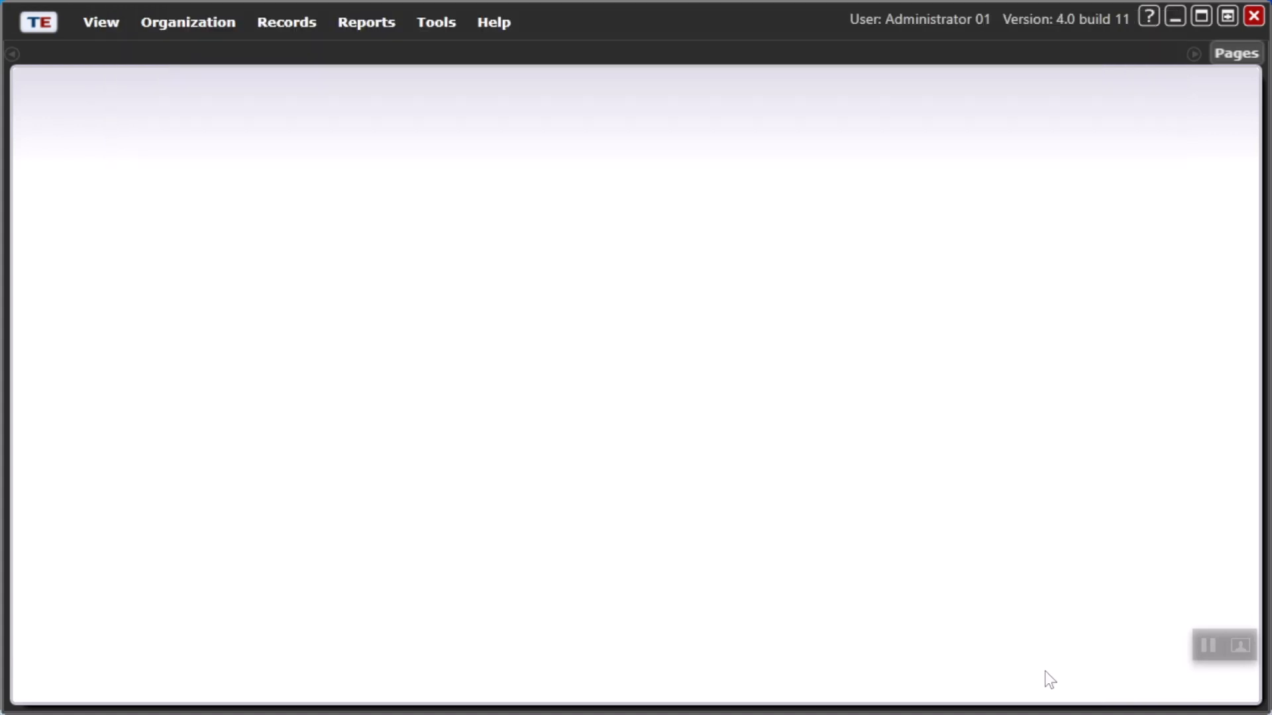